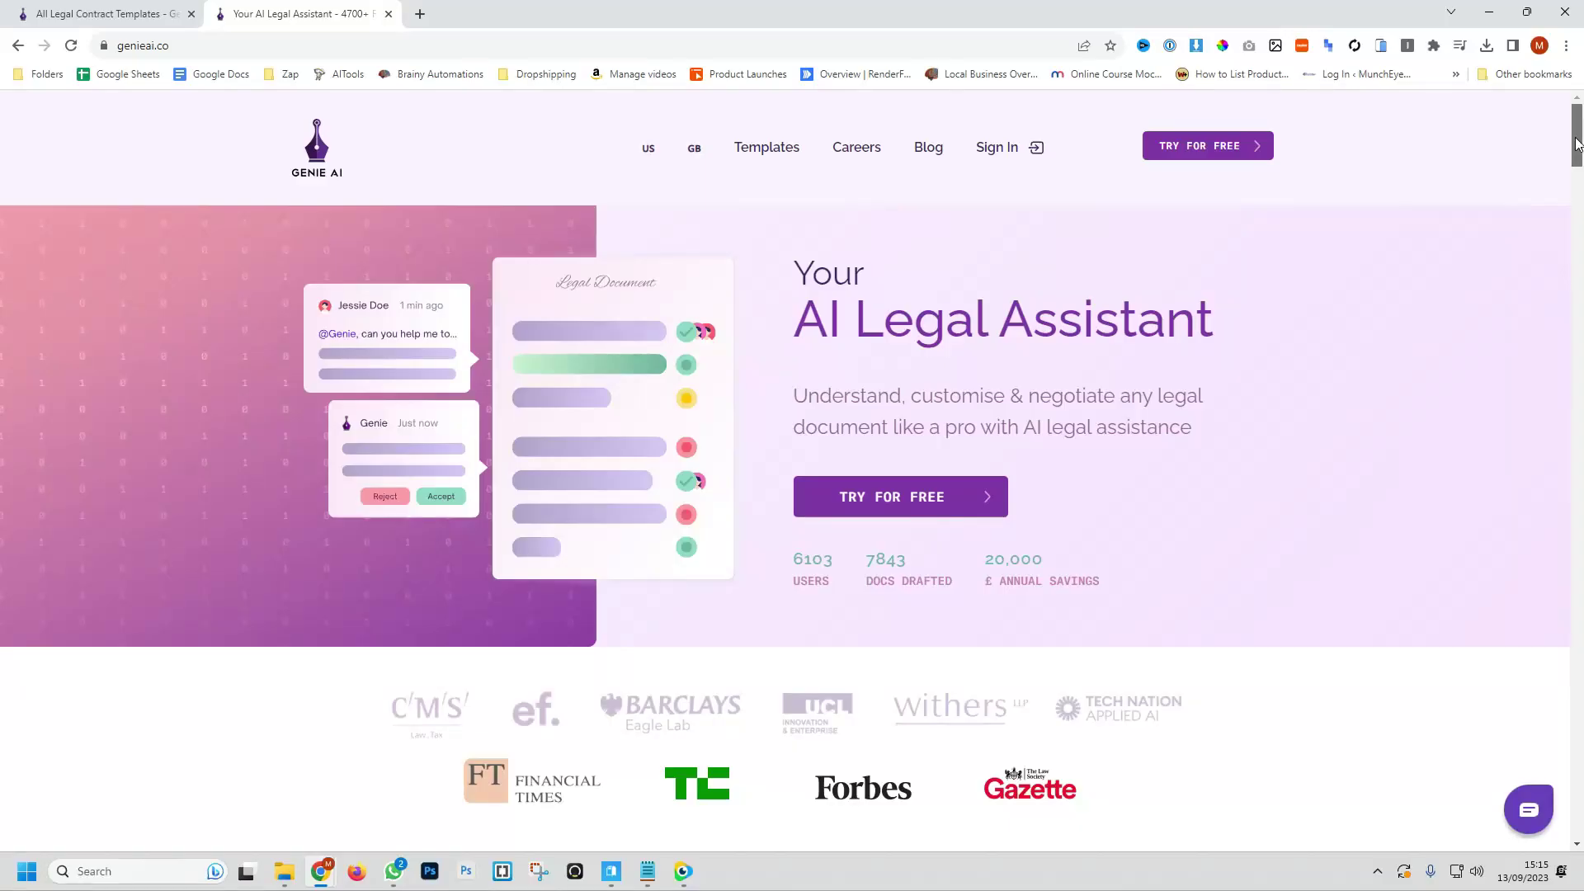
- Search the community template library for 'appoint' and scroll through the results
drag(1576, 145, 1576, 149)
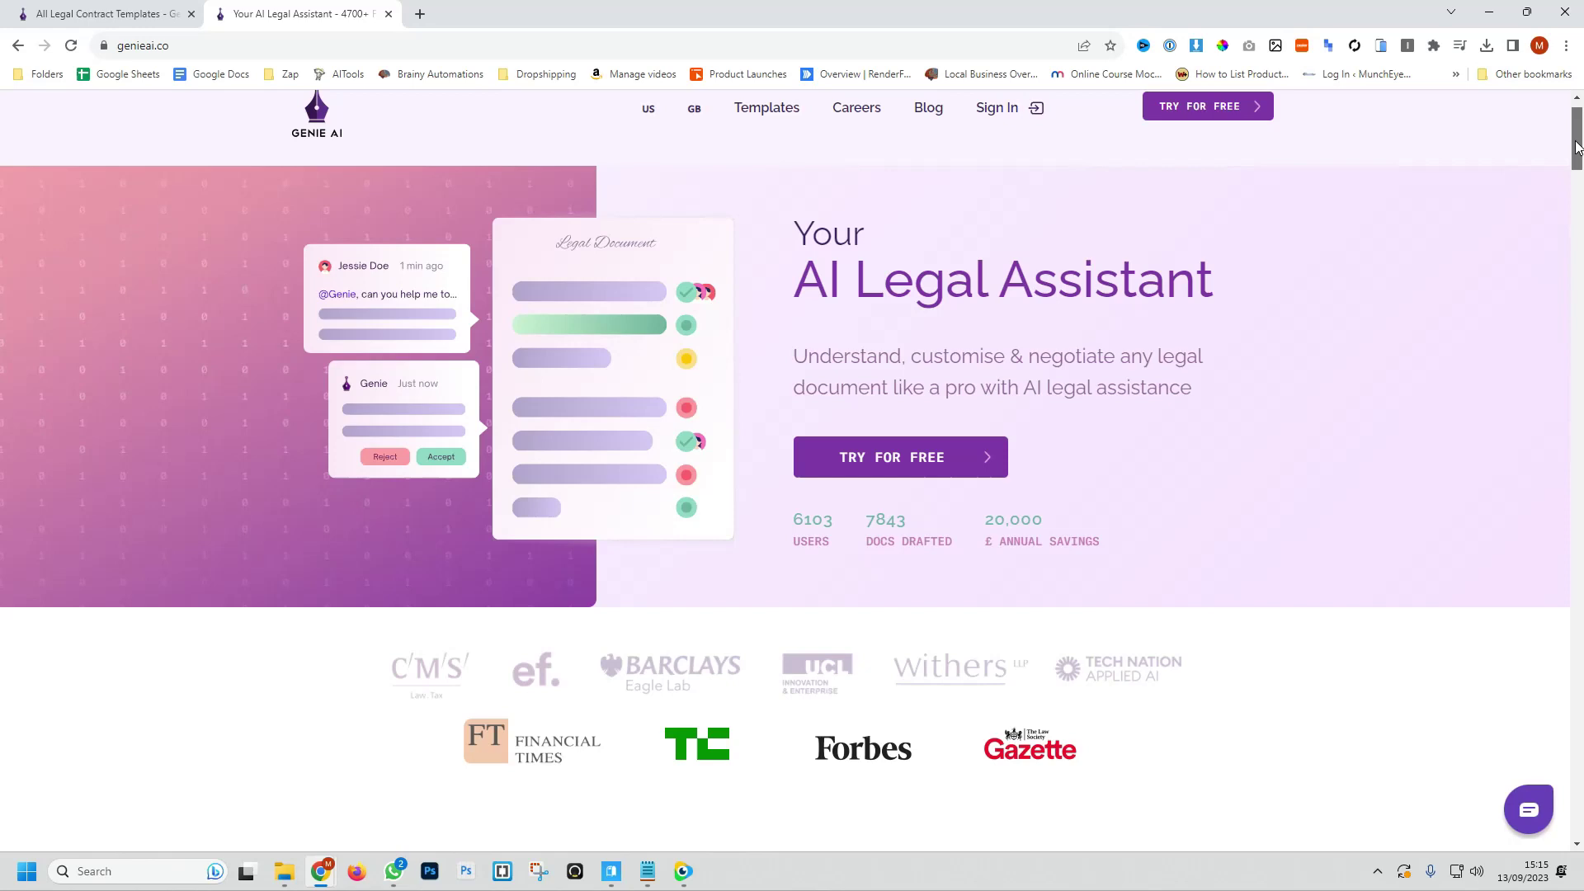
drag(1576, 147, 1576, 167)
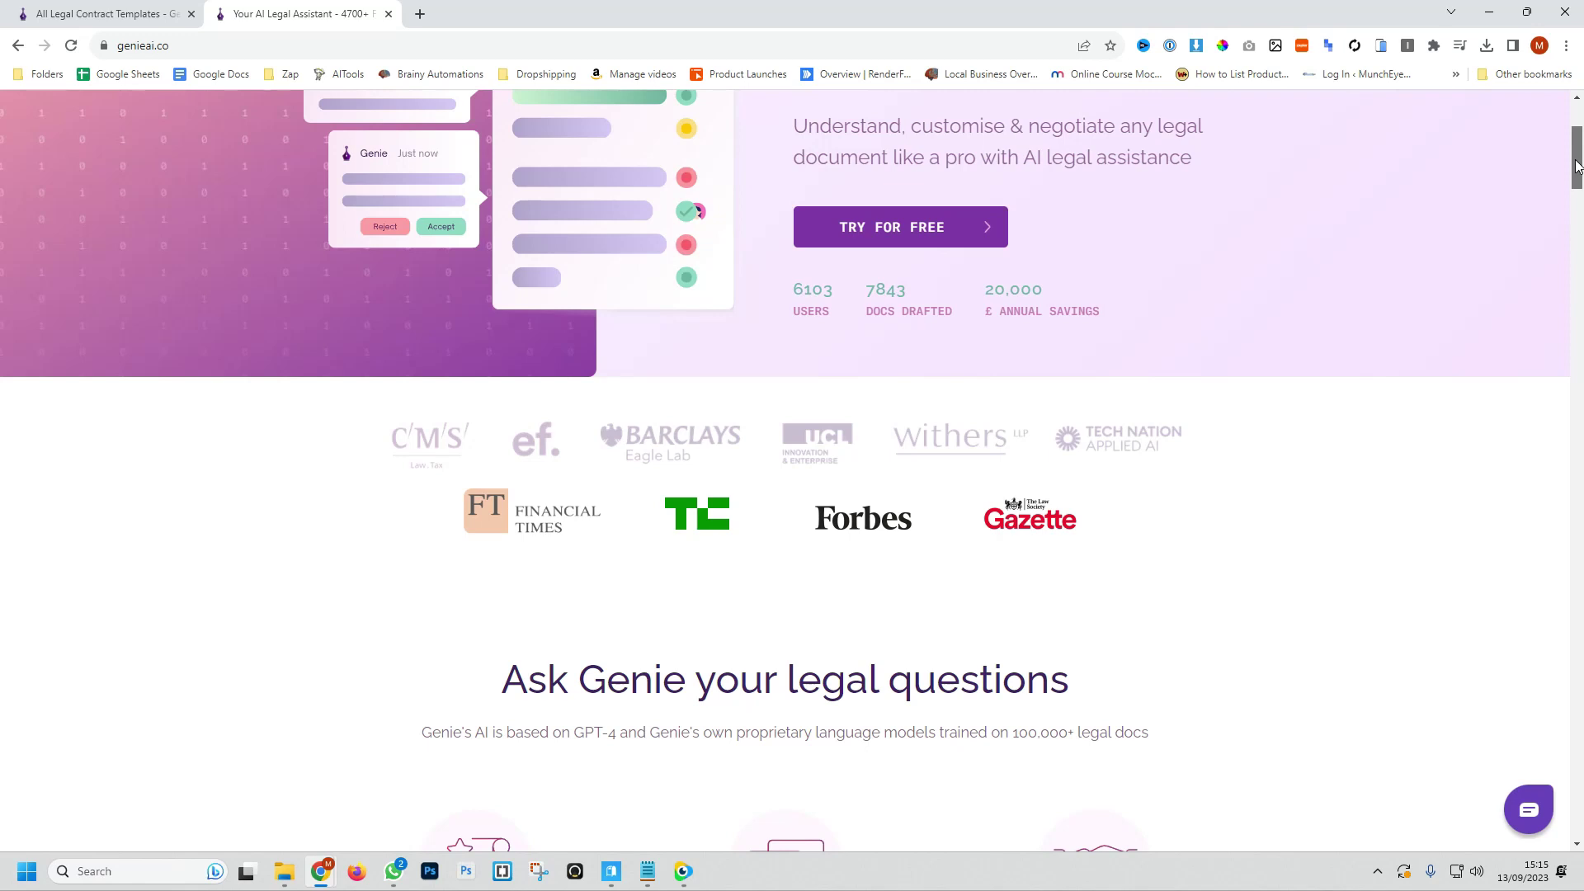
drag(1576, 166, 1577, 204)
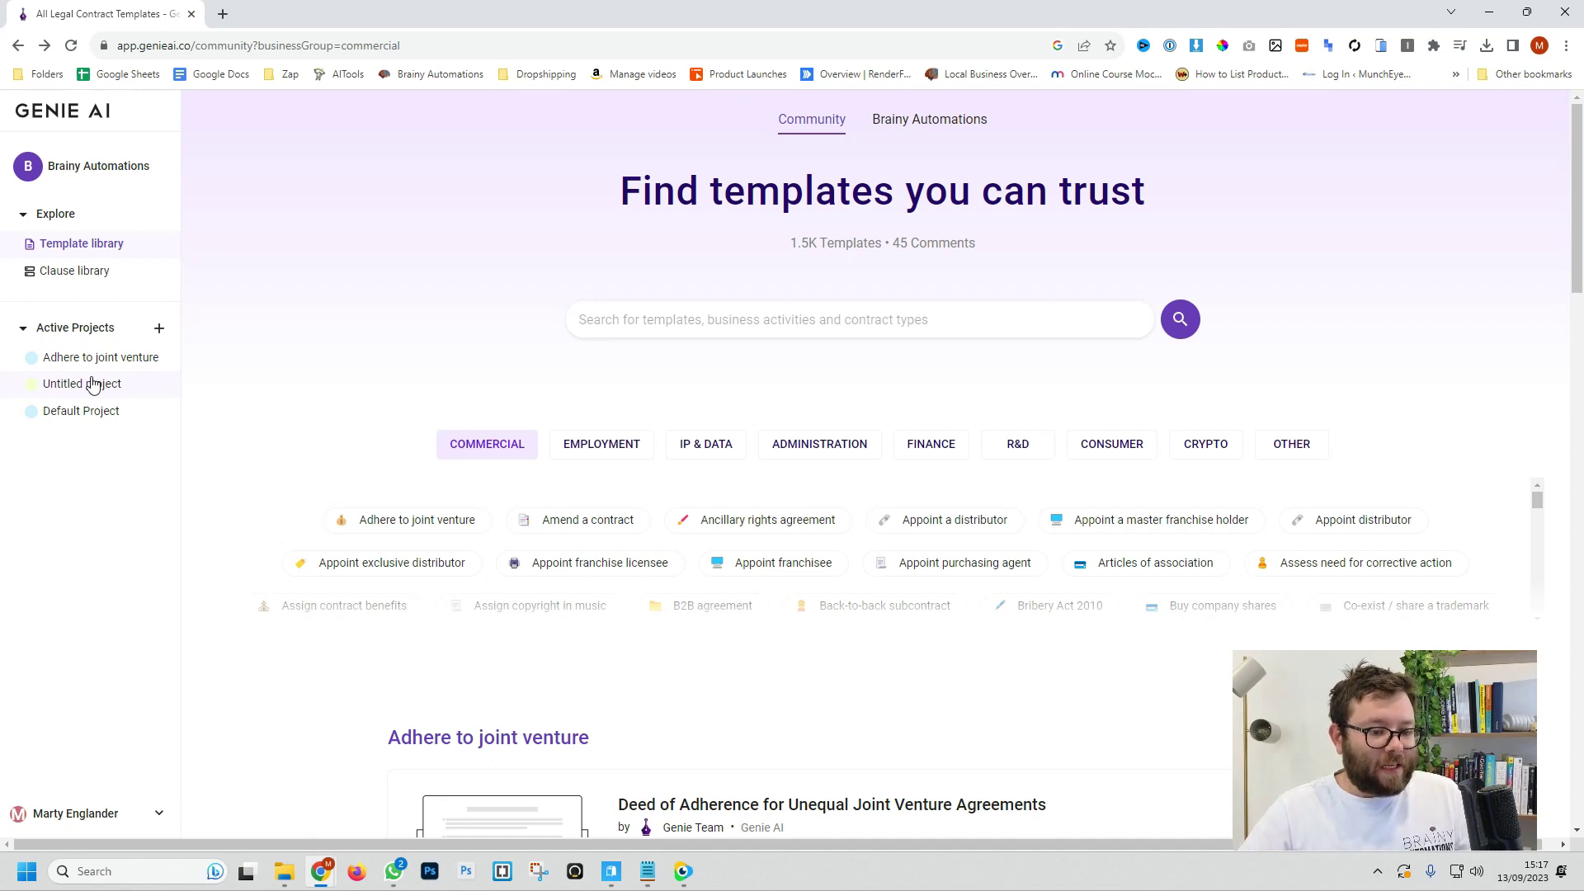
click(701, 319)
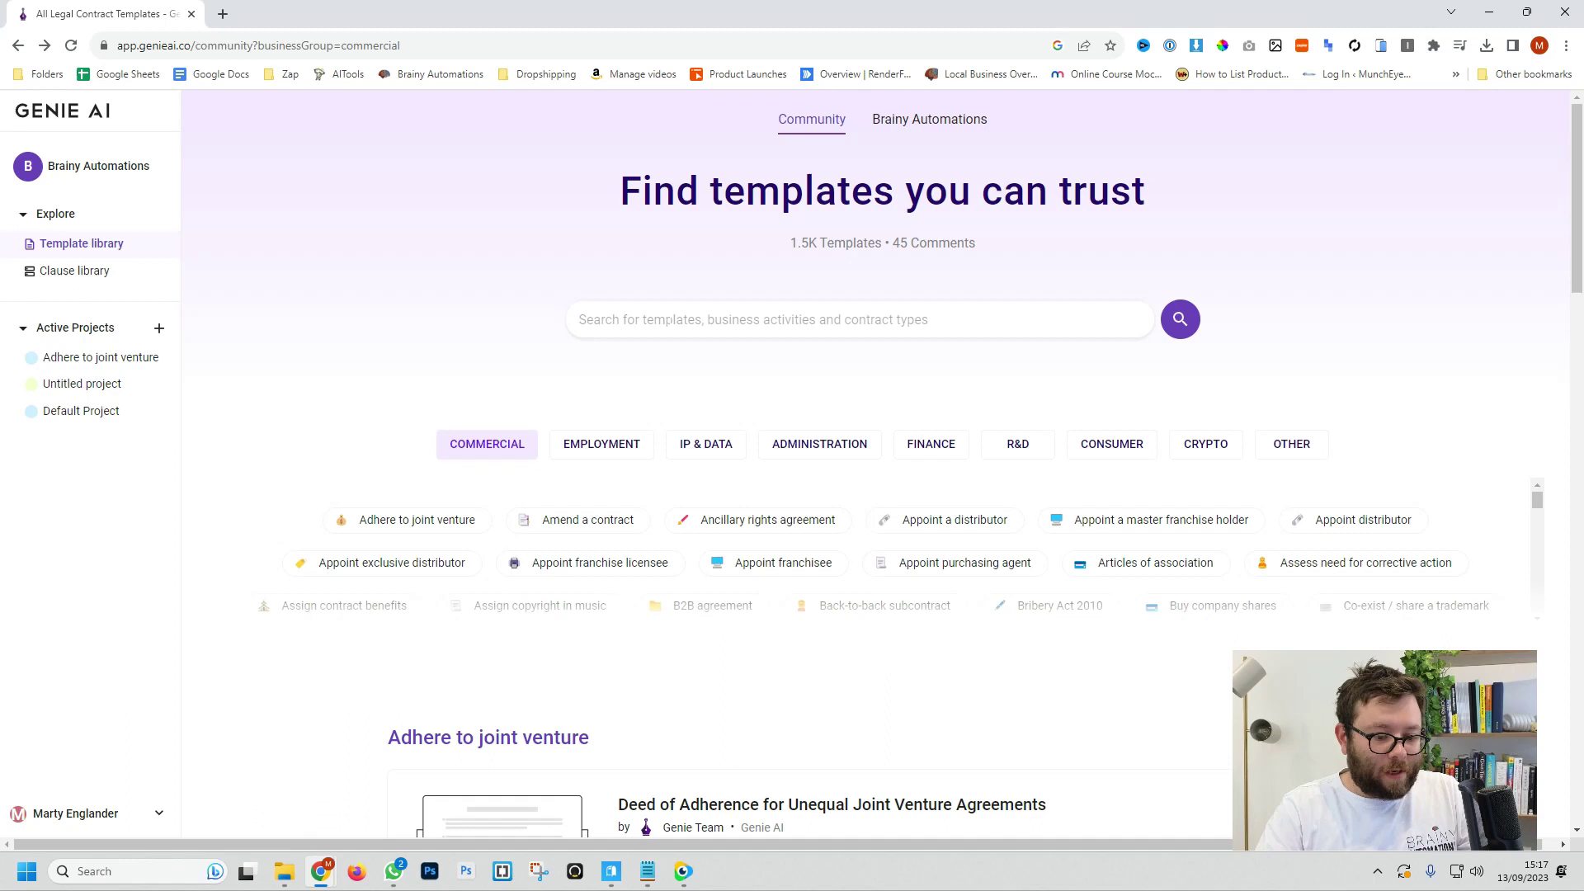
text(appoint)
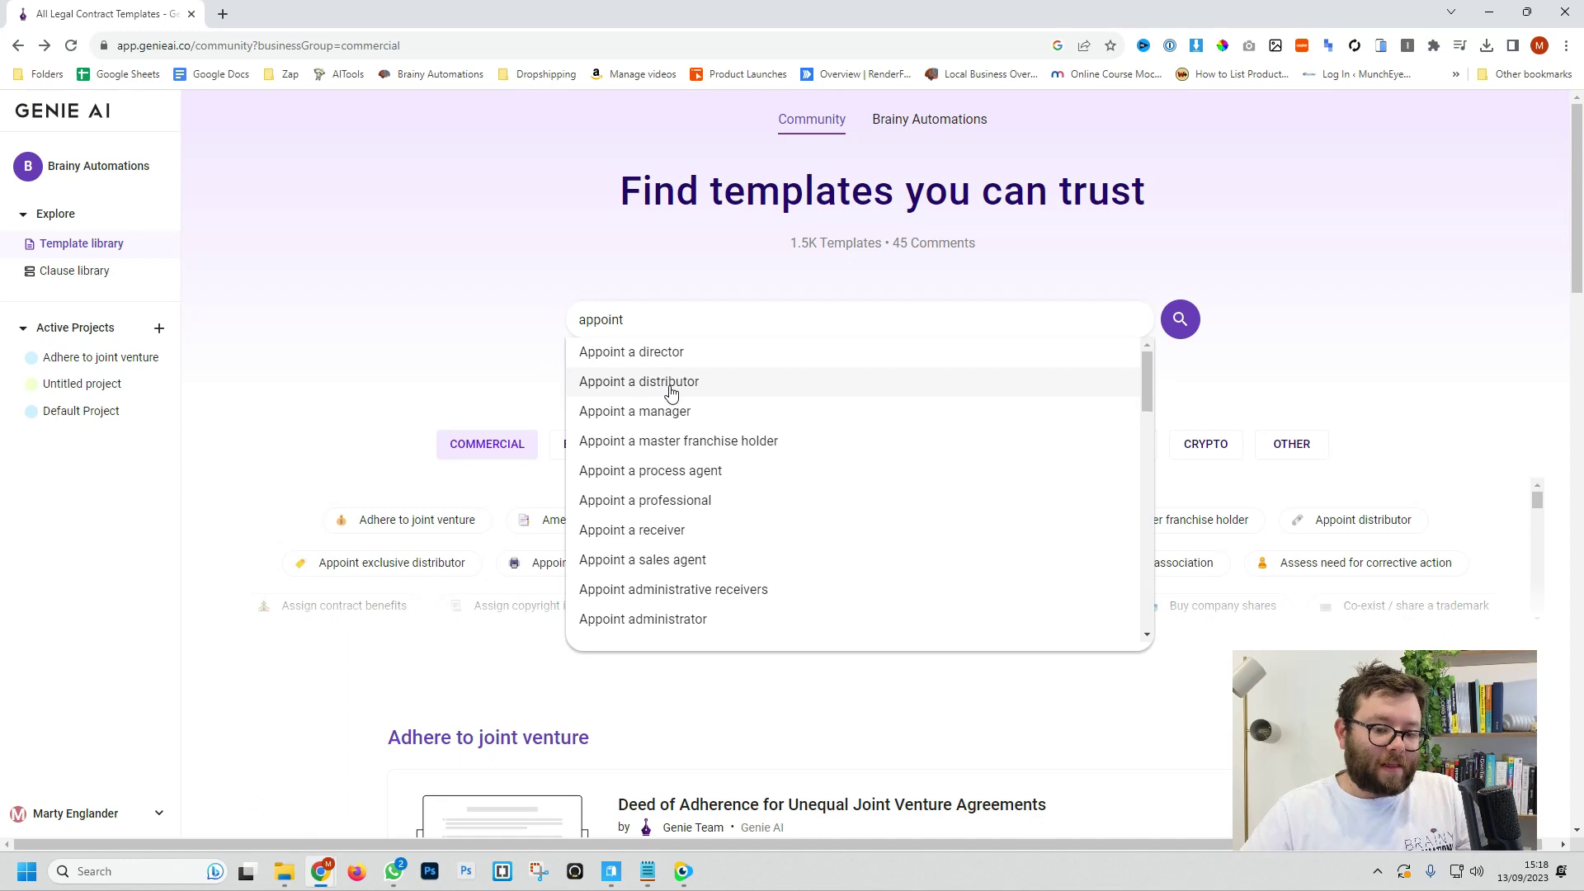
drag(1576, 281, 555, 446)
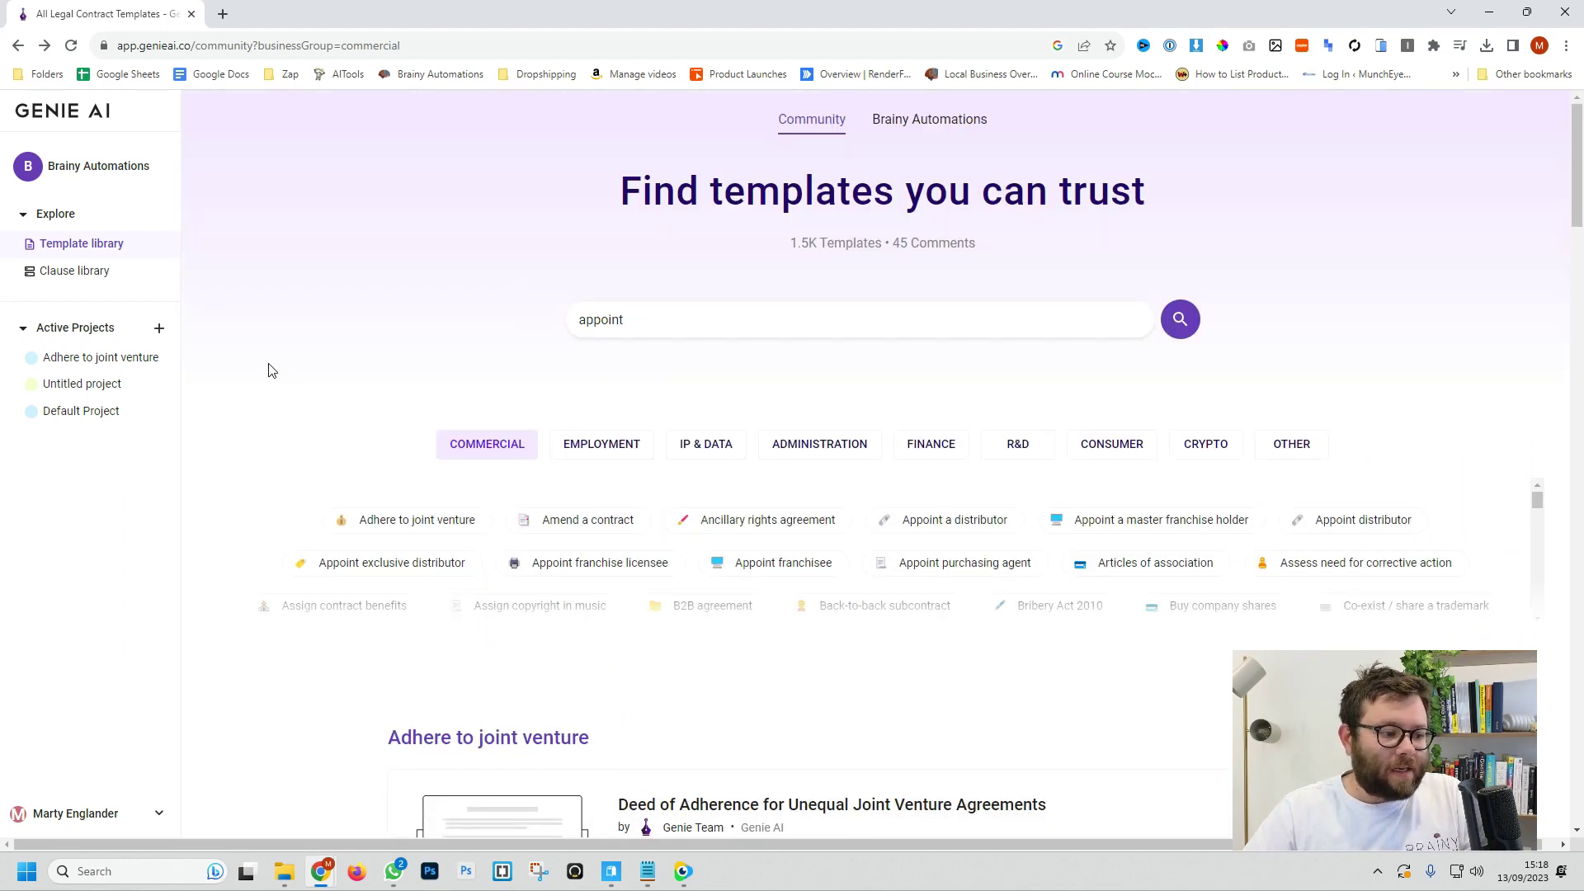
- Add a new project titled 'Directors for BrainyAutomations.com'
click(160, 331)
text(D)
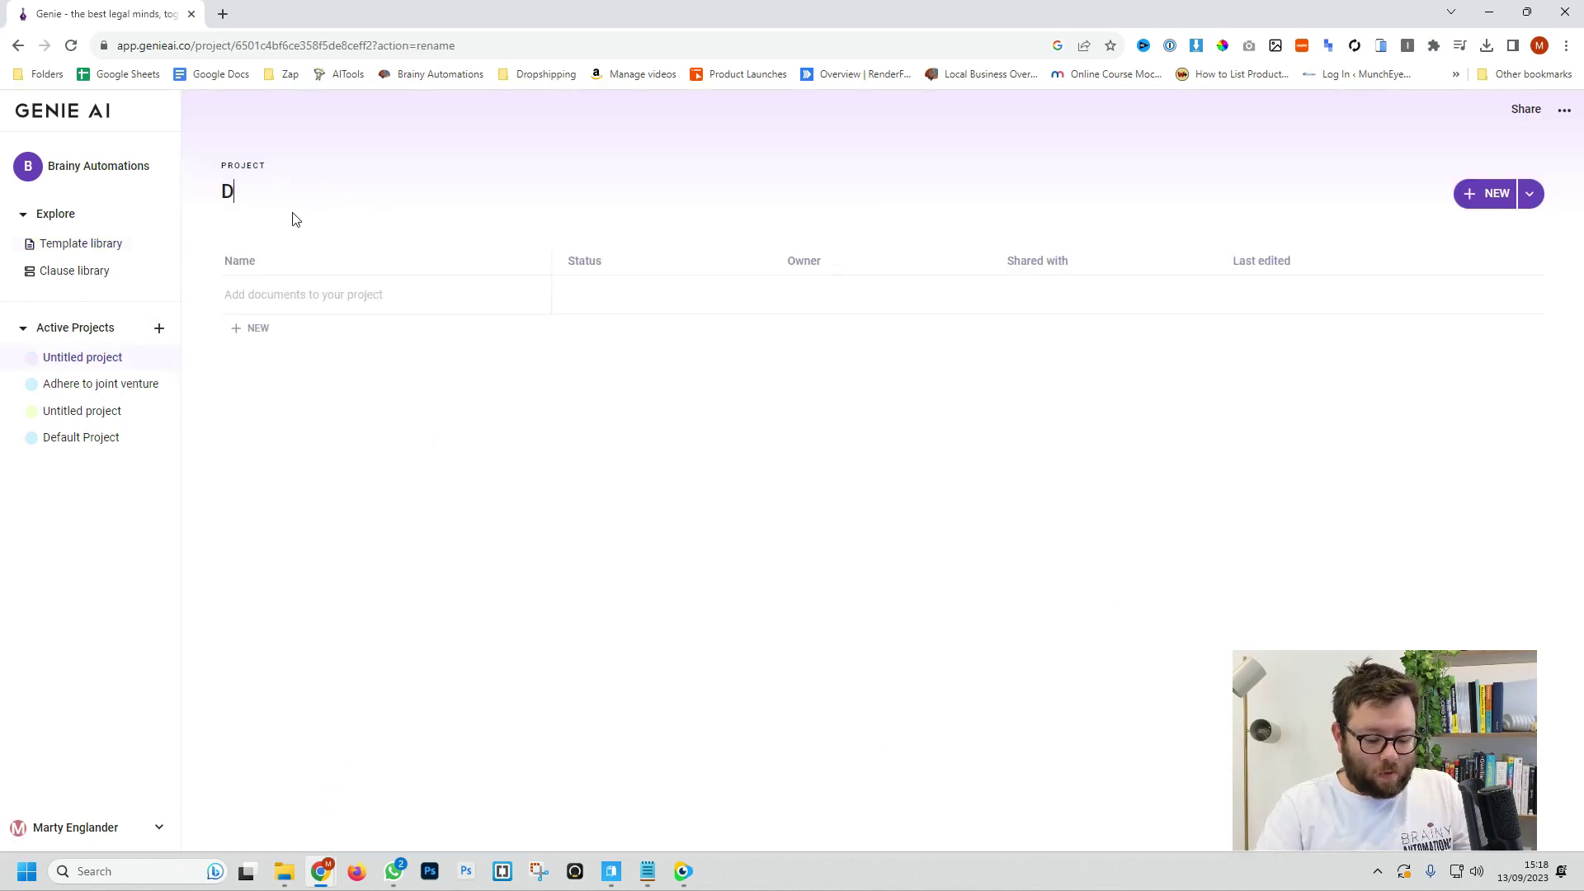
text(irectors)
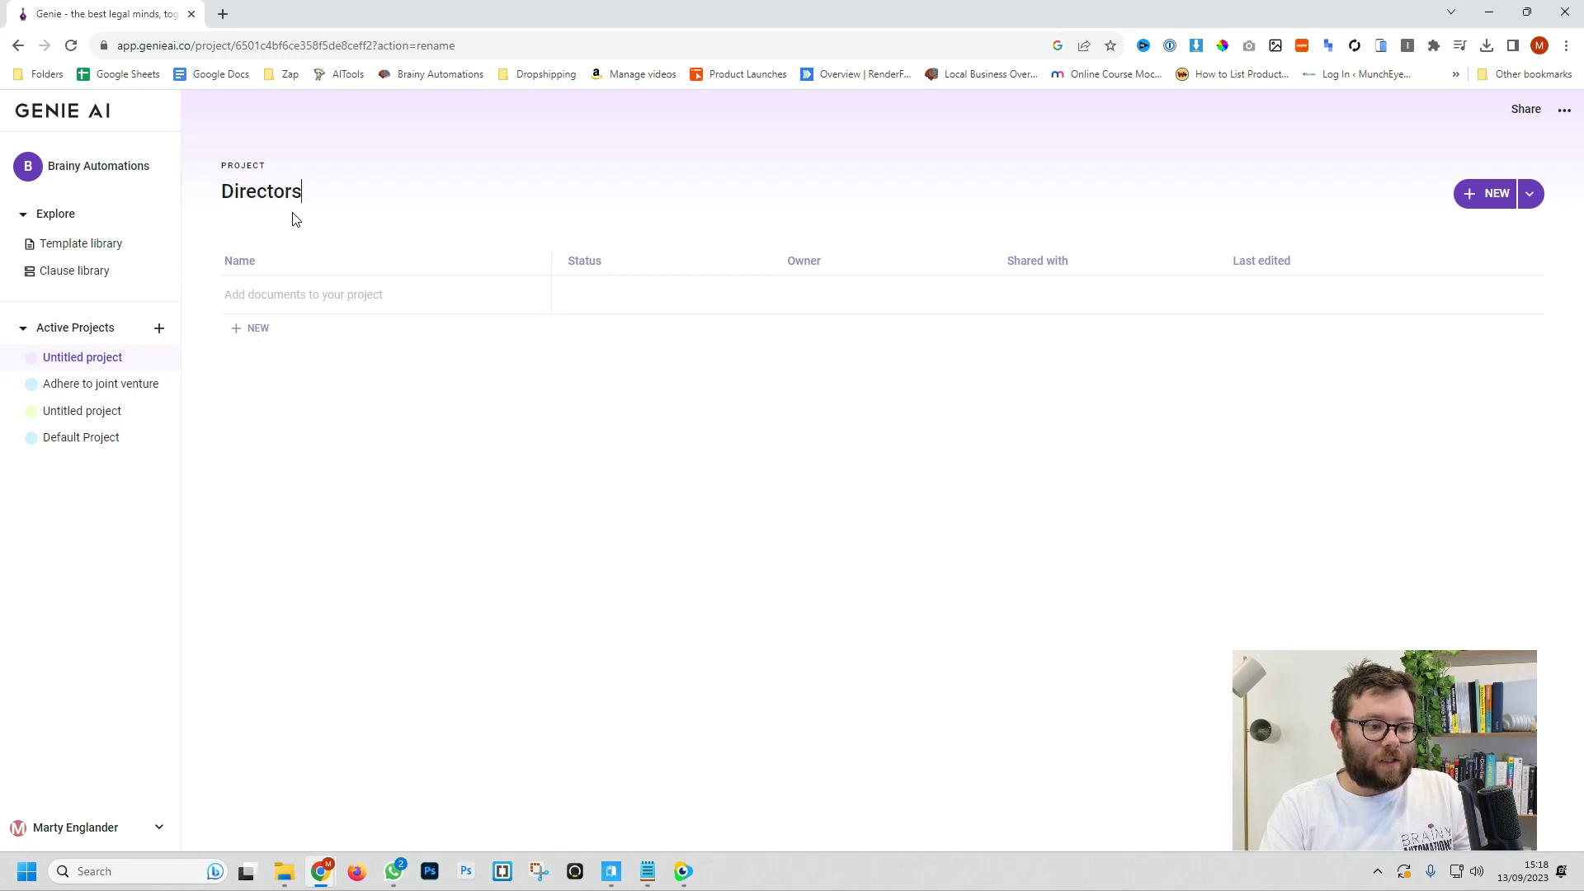
text( for B)
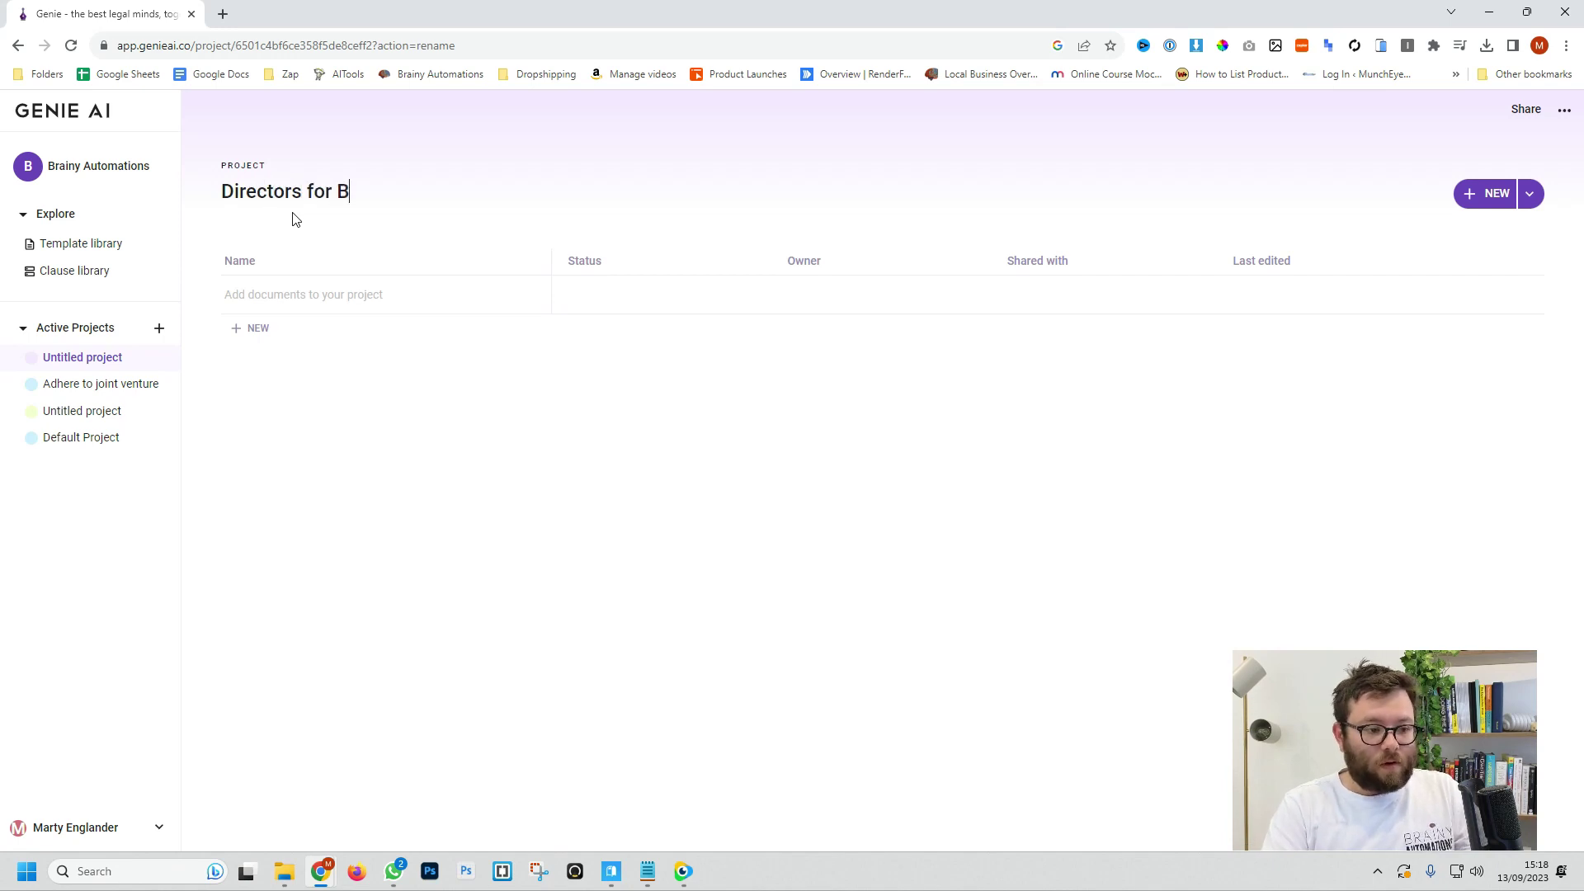
text(rainyAutomations.com)
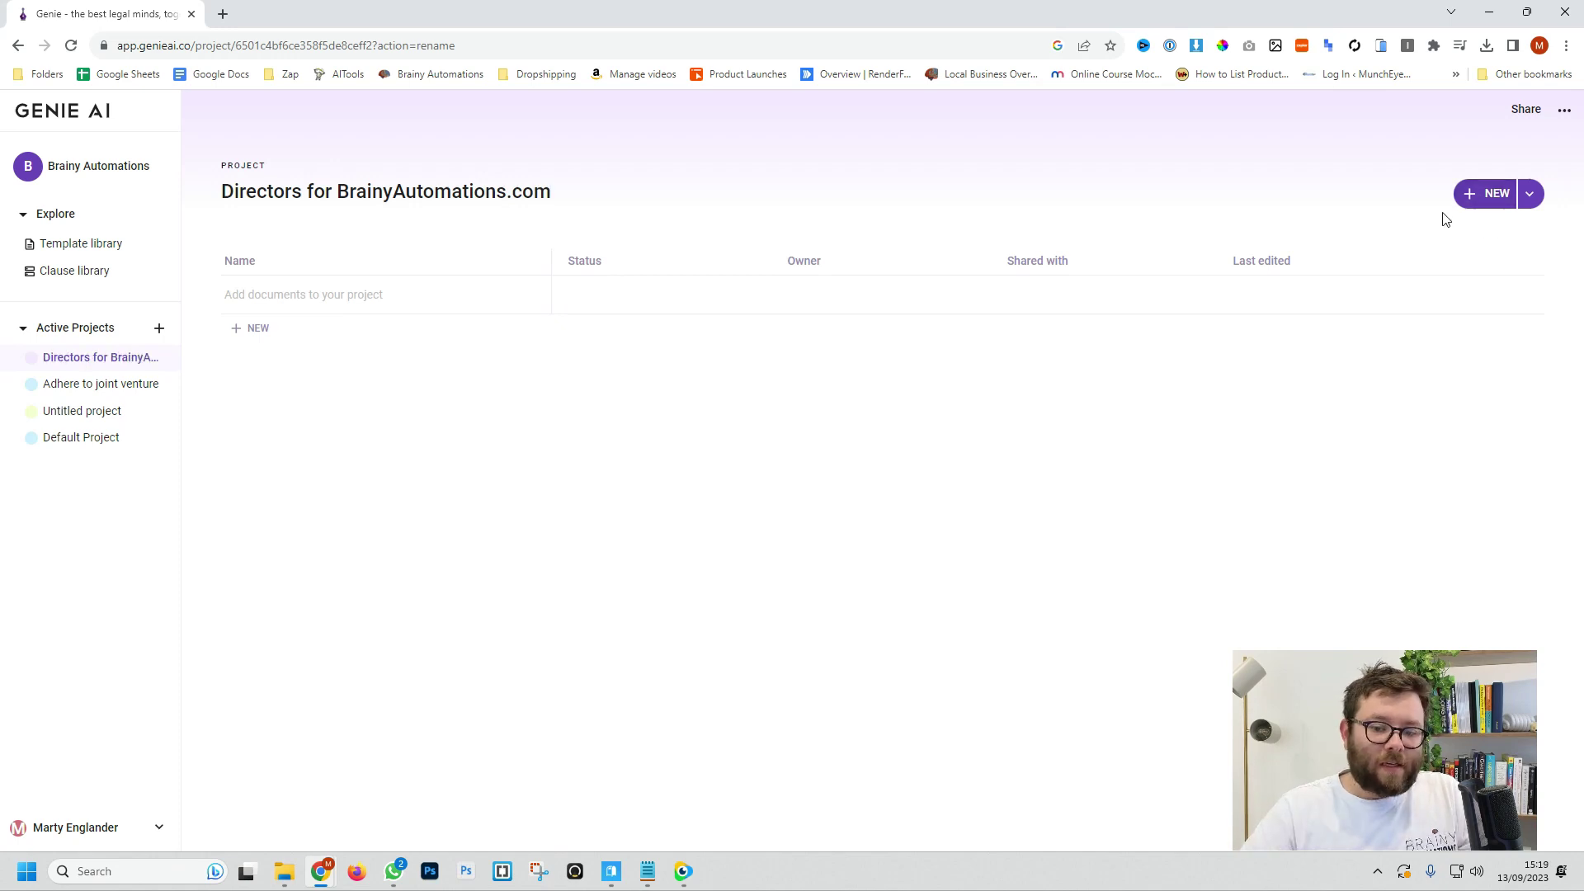
click(1529, 200)
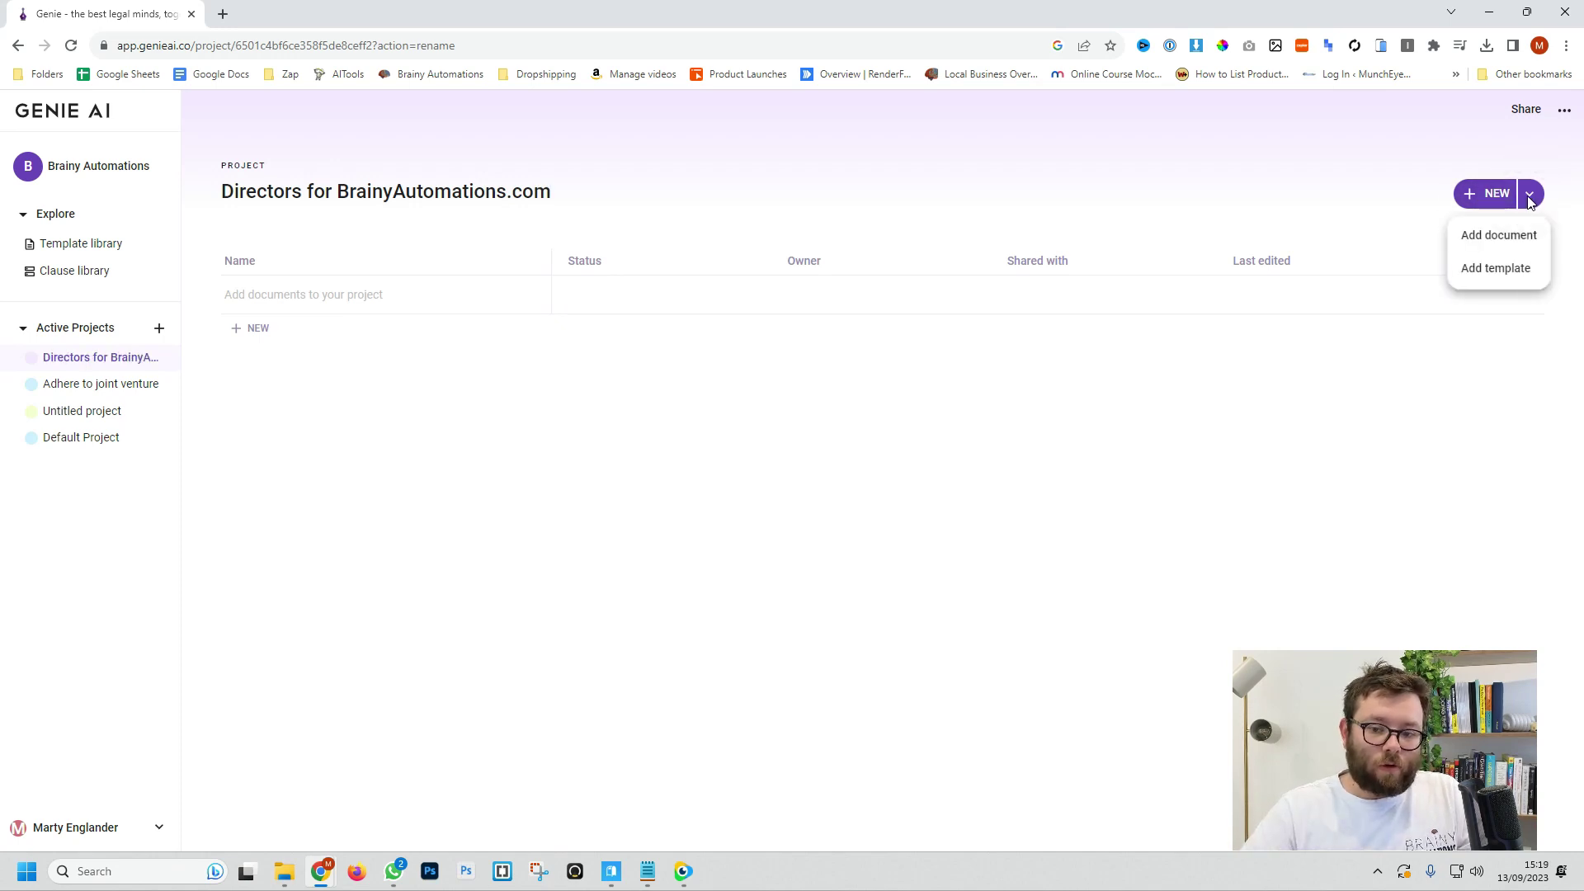
- Add a blank document titled 'Test' to the project and close its editor
click(1508, 248)
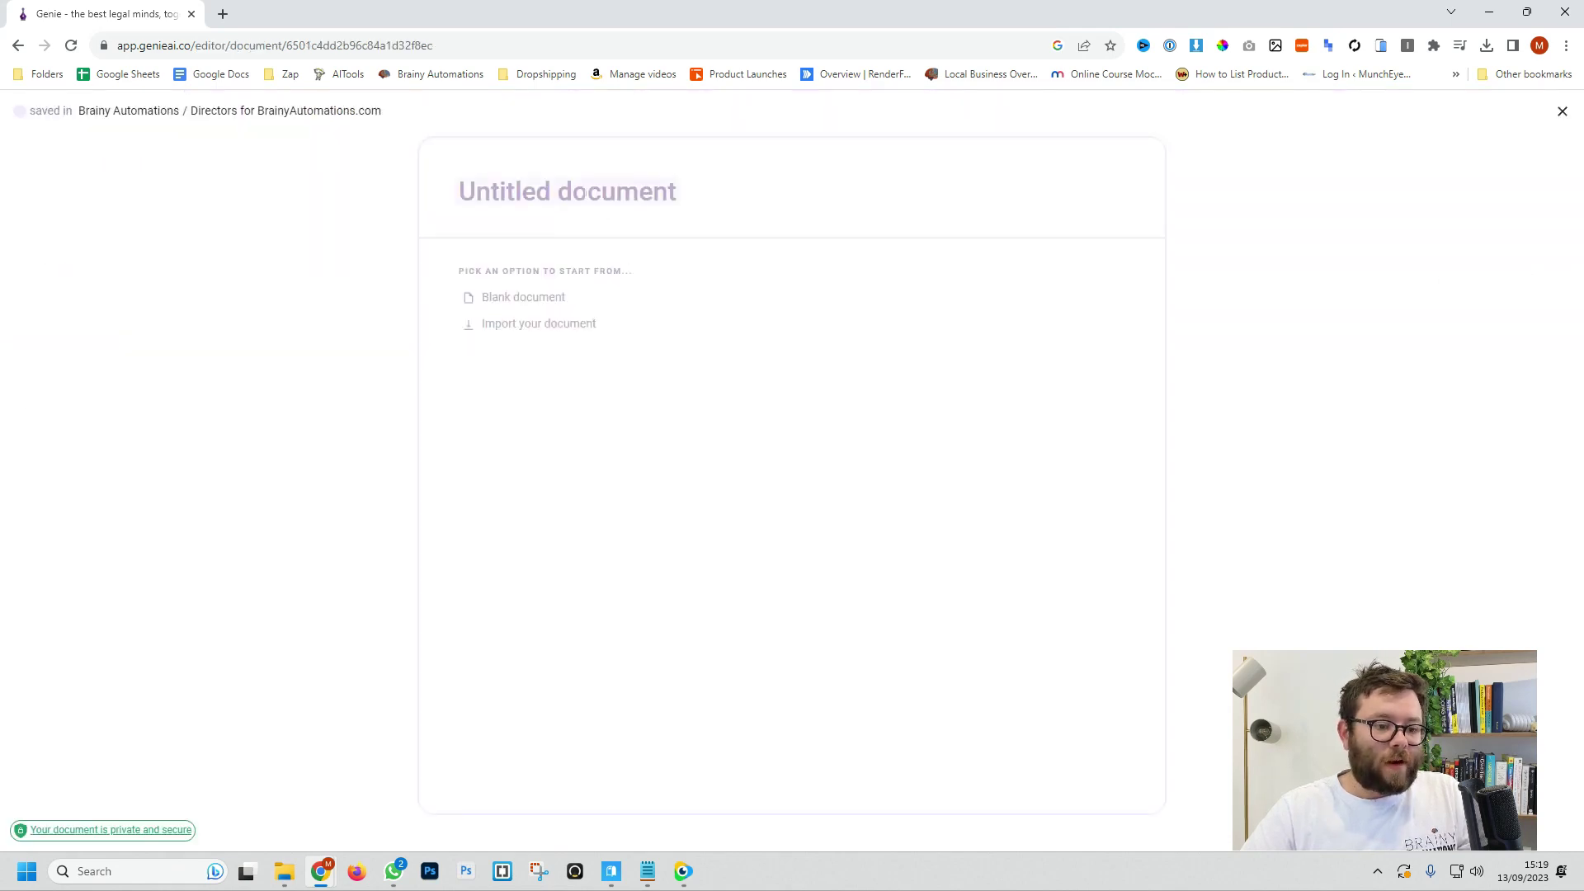
triple_click(583, 190)
text(Test)
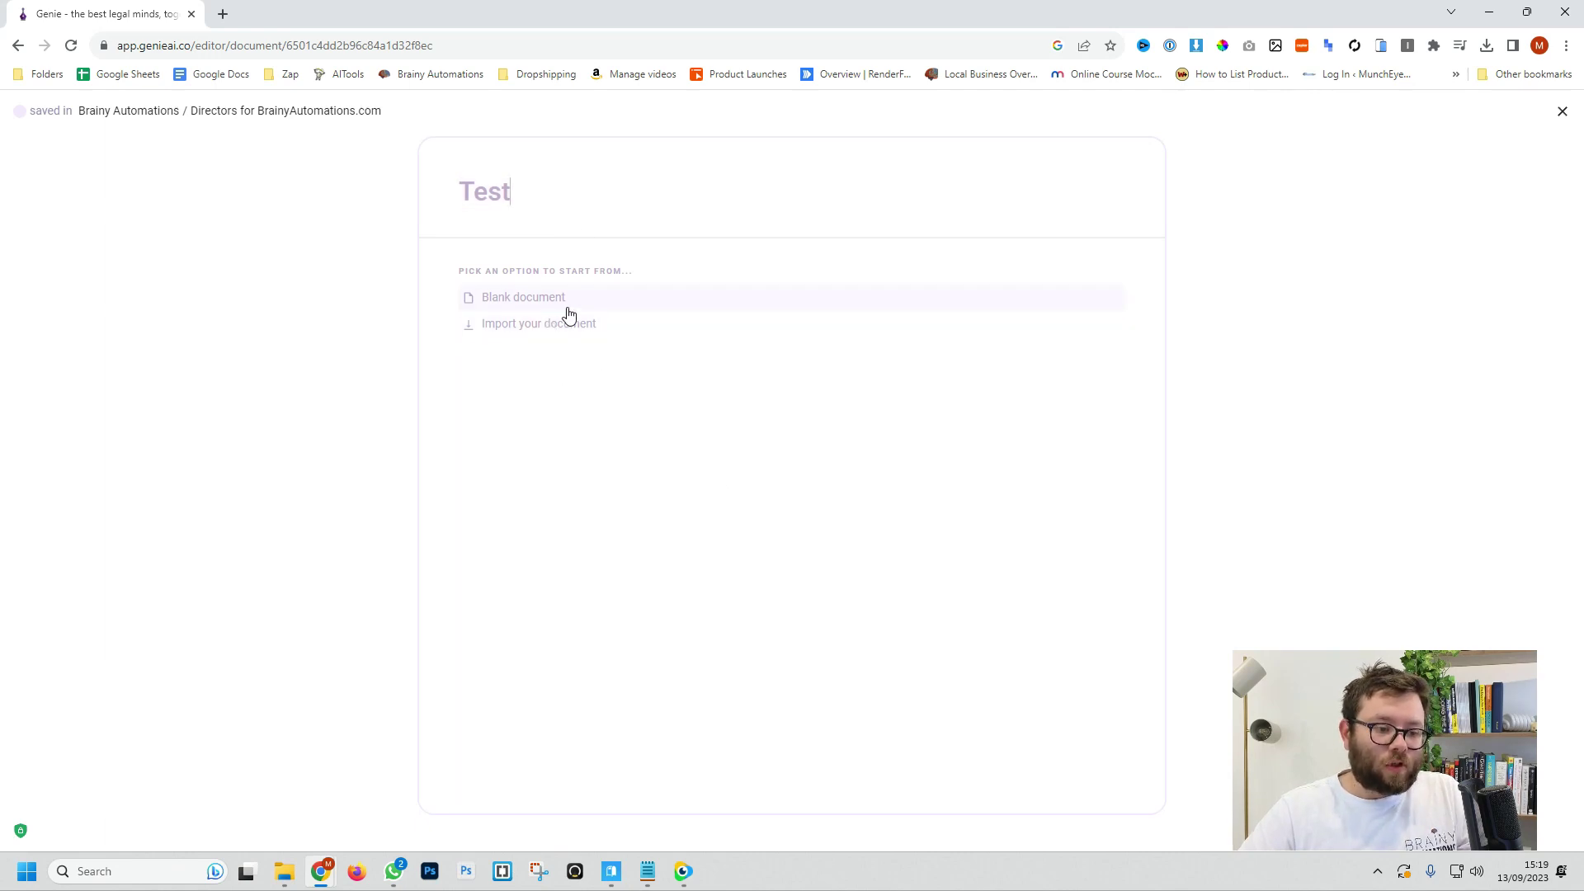
click(519, 333)
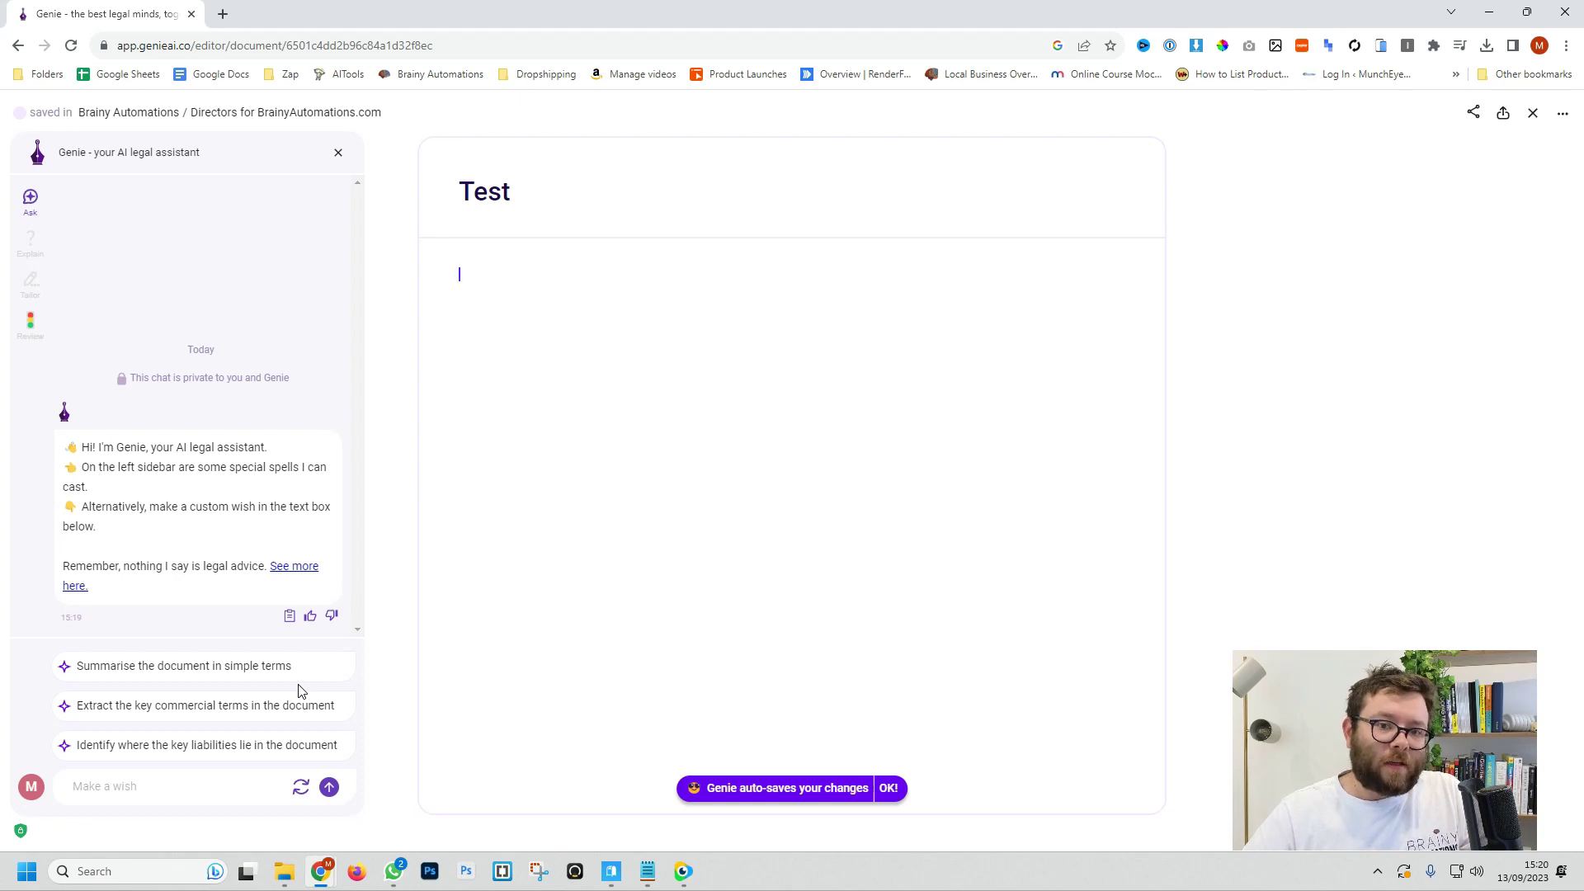
click(1532, 113)
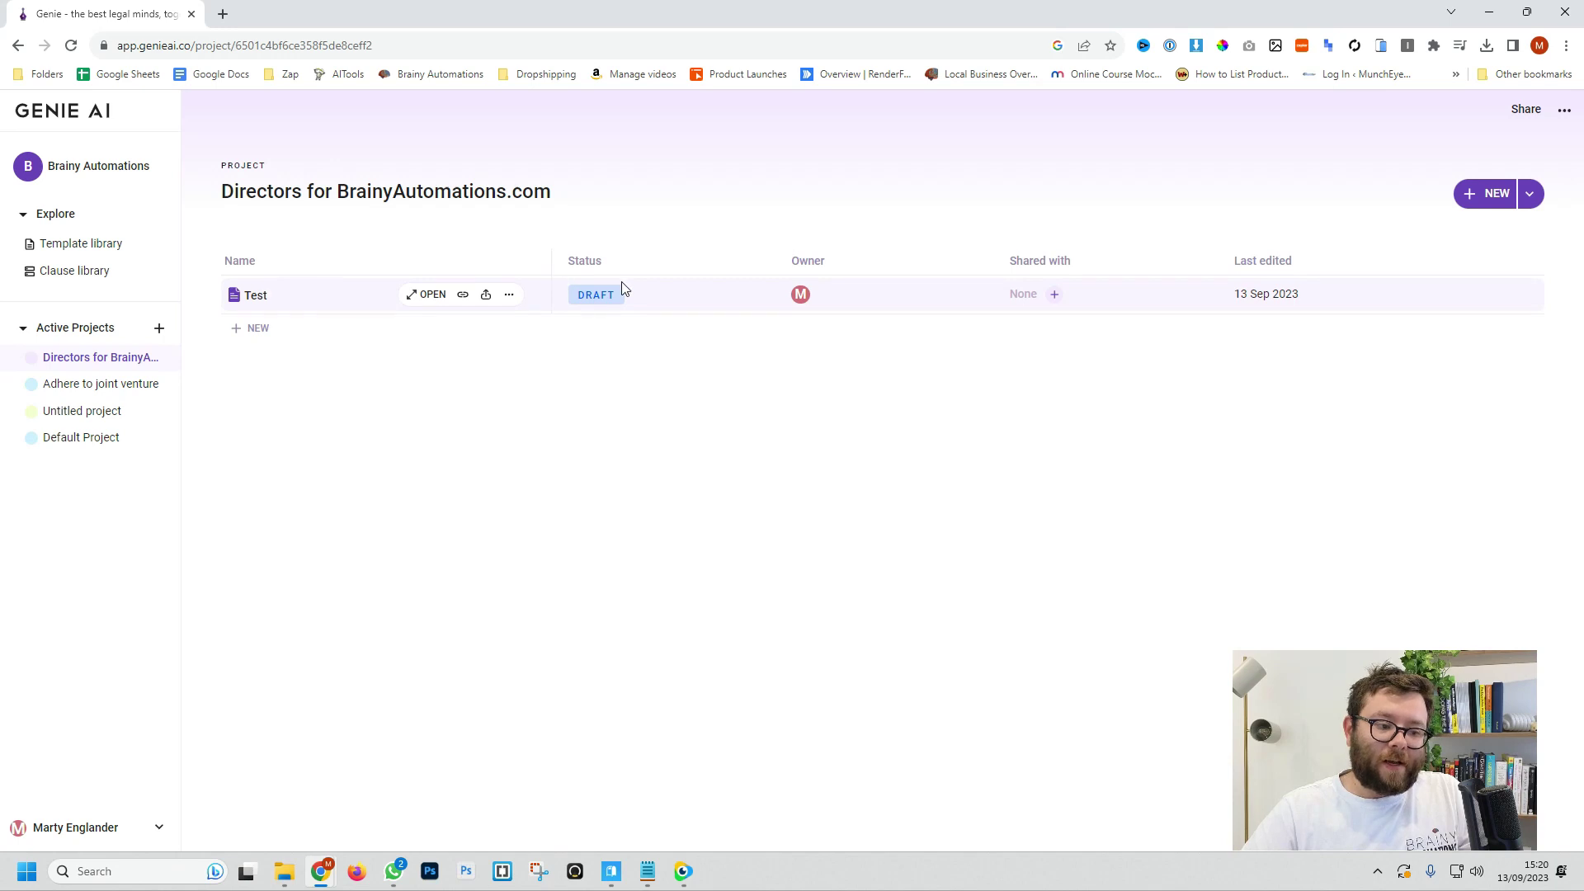
- Start a Director appointment notice template, then cancel its Word file import
click(1529, 194)
click(1507, 277)
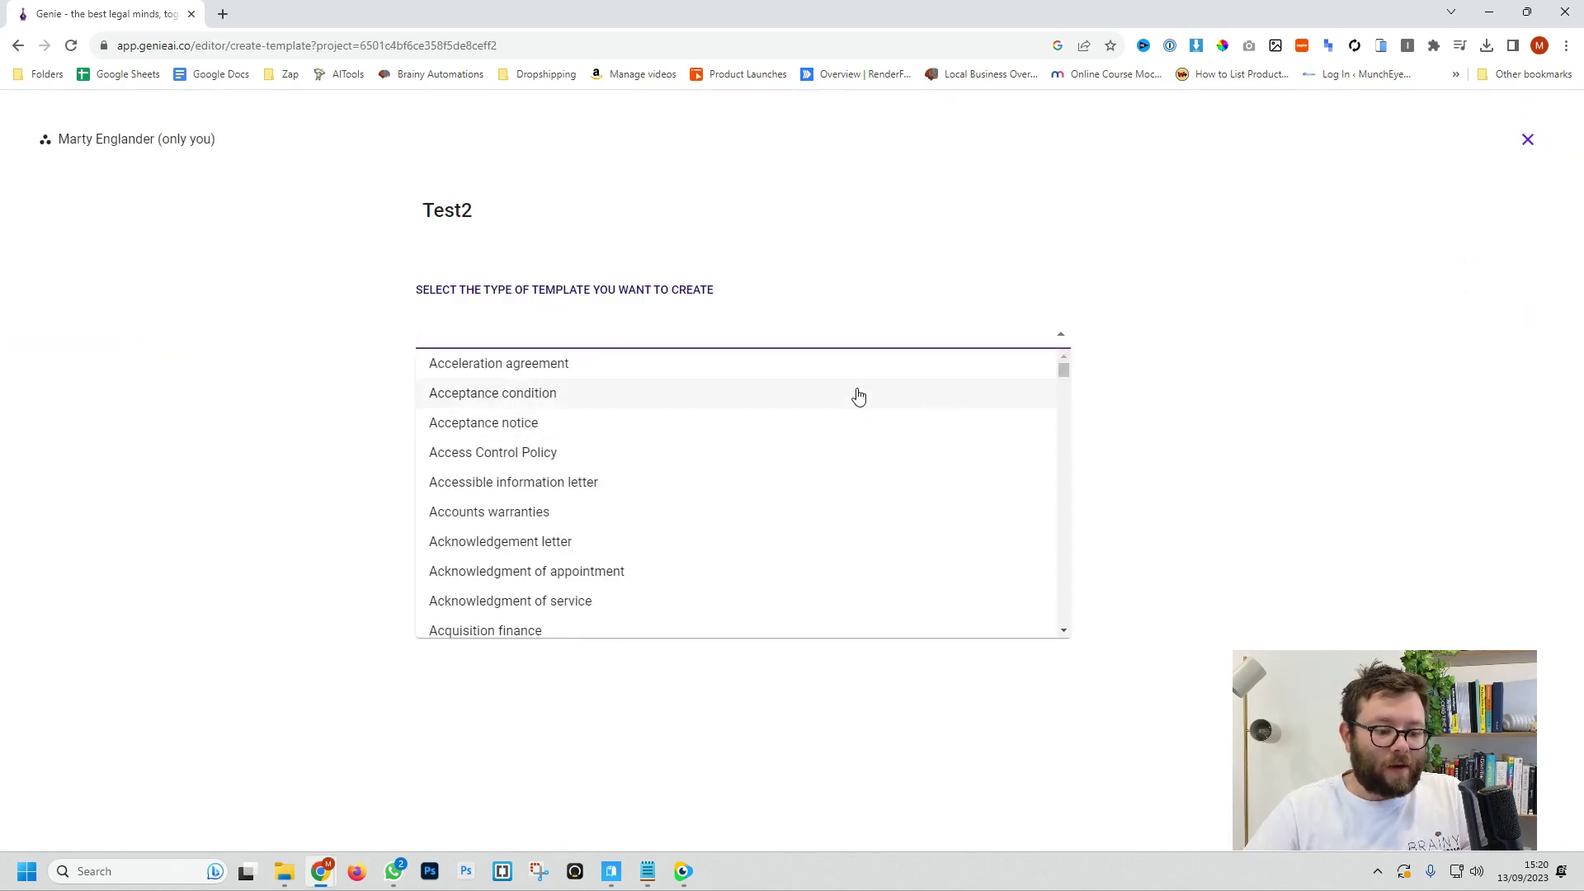
text(direc)
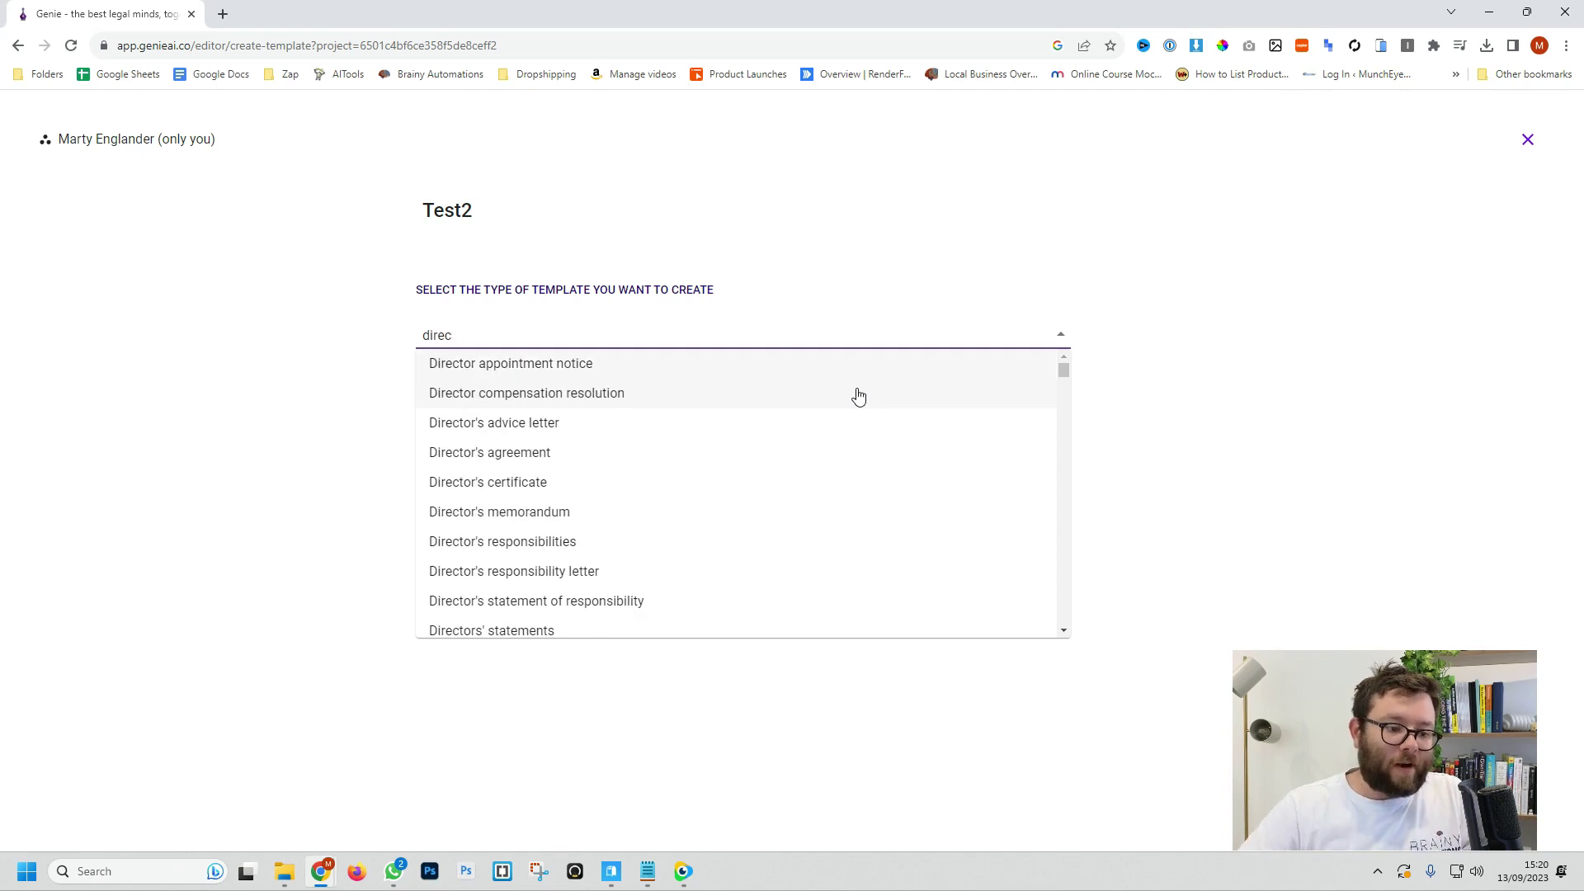
click(749, 369)
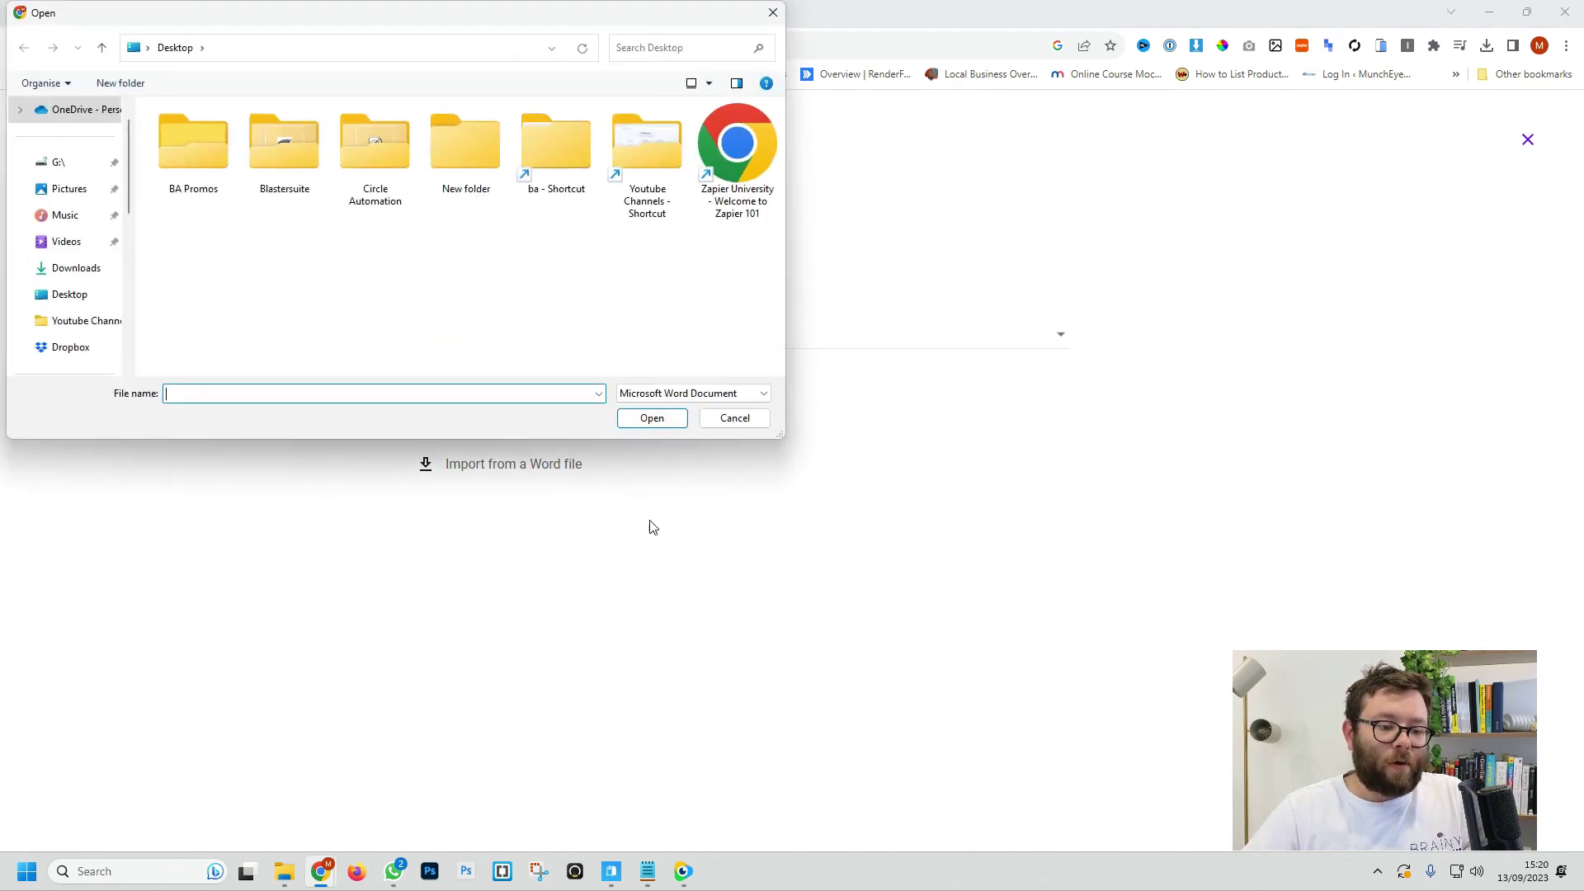
click(742, 423)
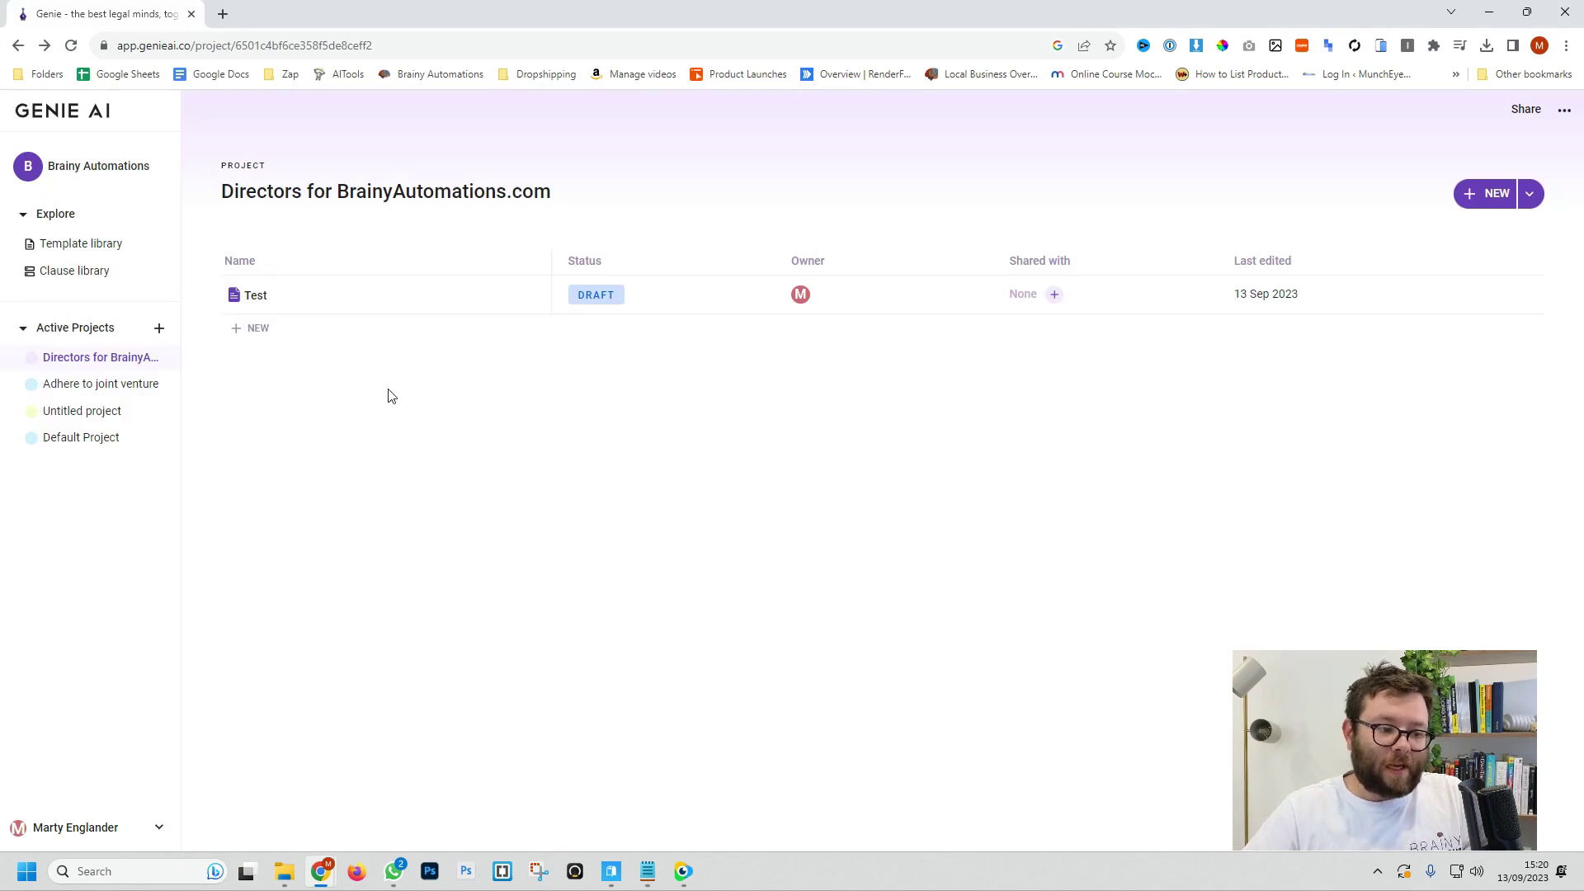
- Search the template library for 'director' and browse the results
click(62, 245)
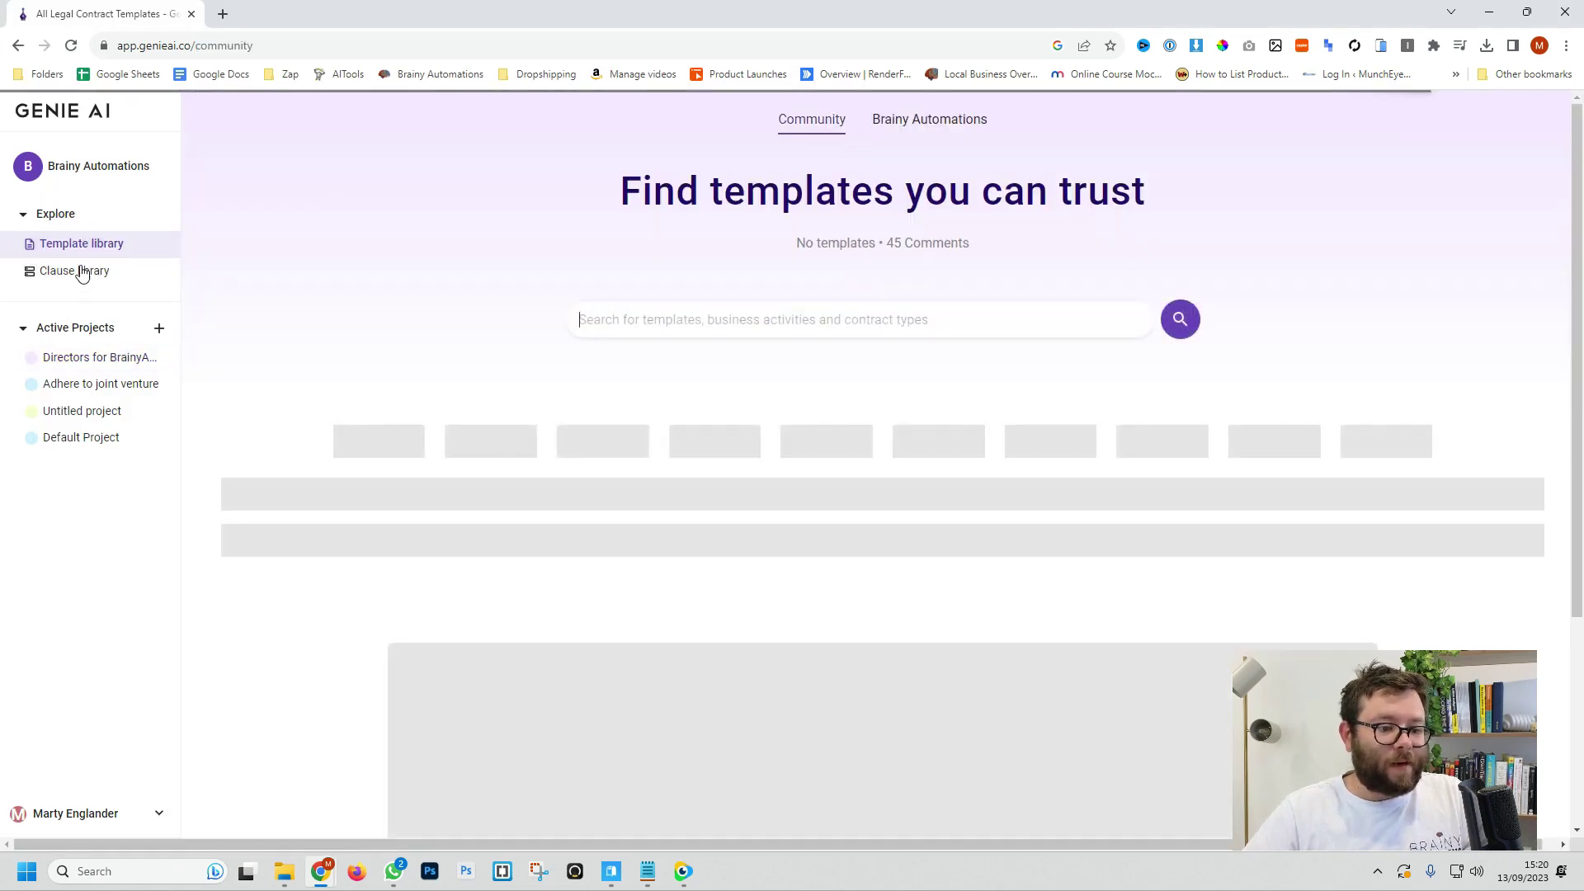
click(665, 318)
text(dire)
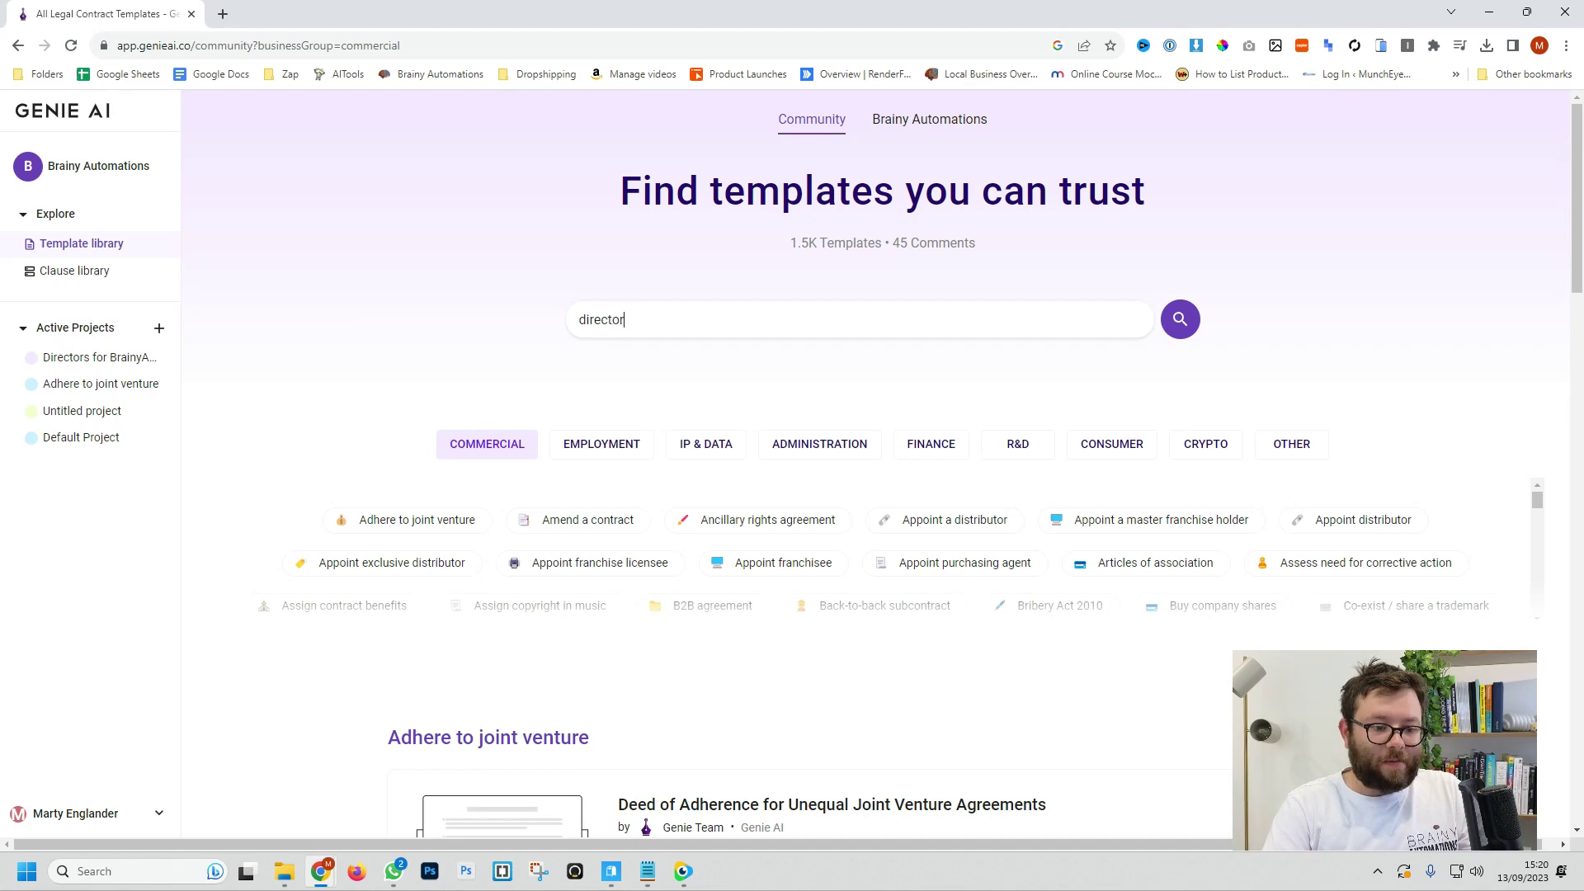
text(ctor)
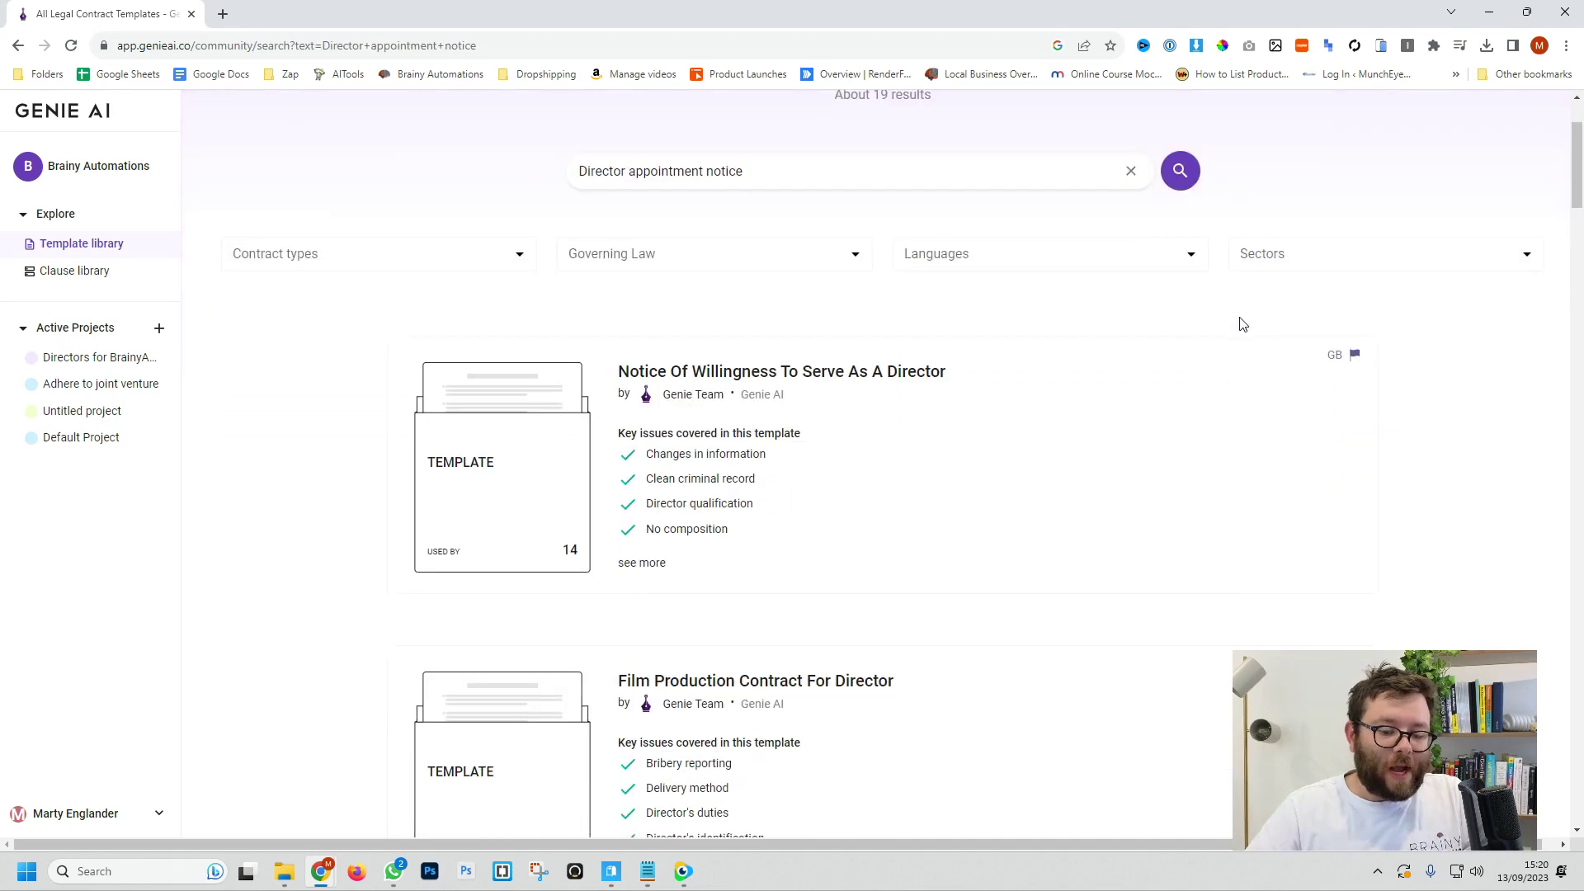
scroll(1238, 322, down, 2)
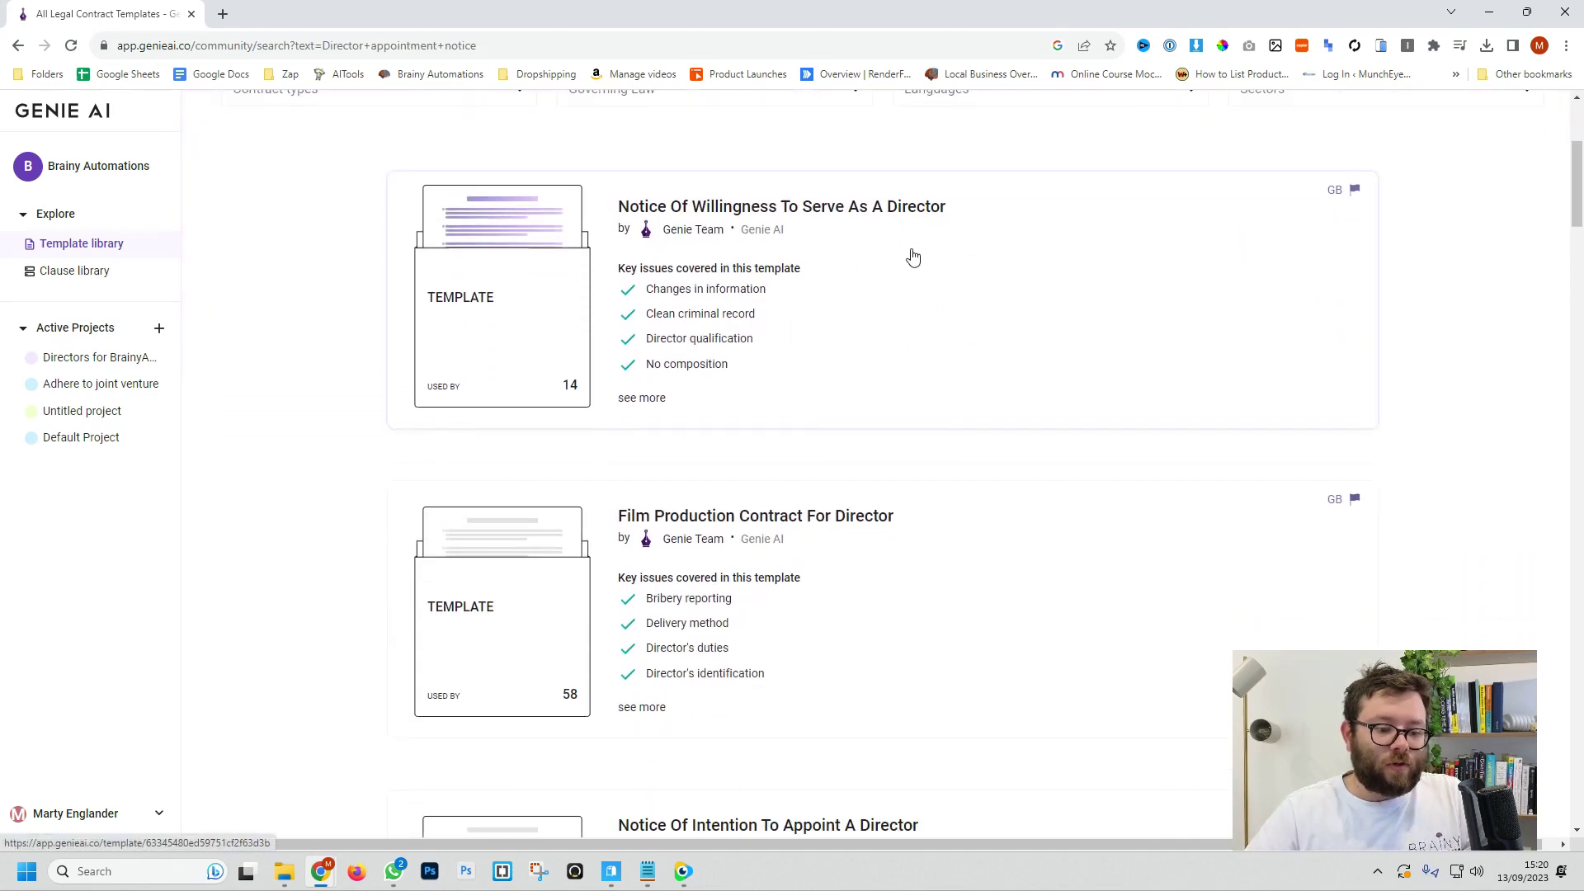
scroll(913, 257, down, 2)
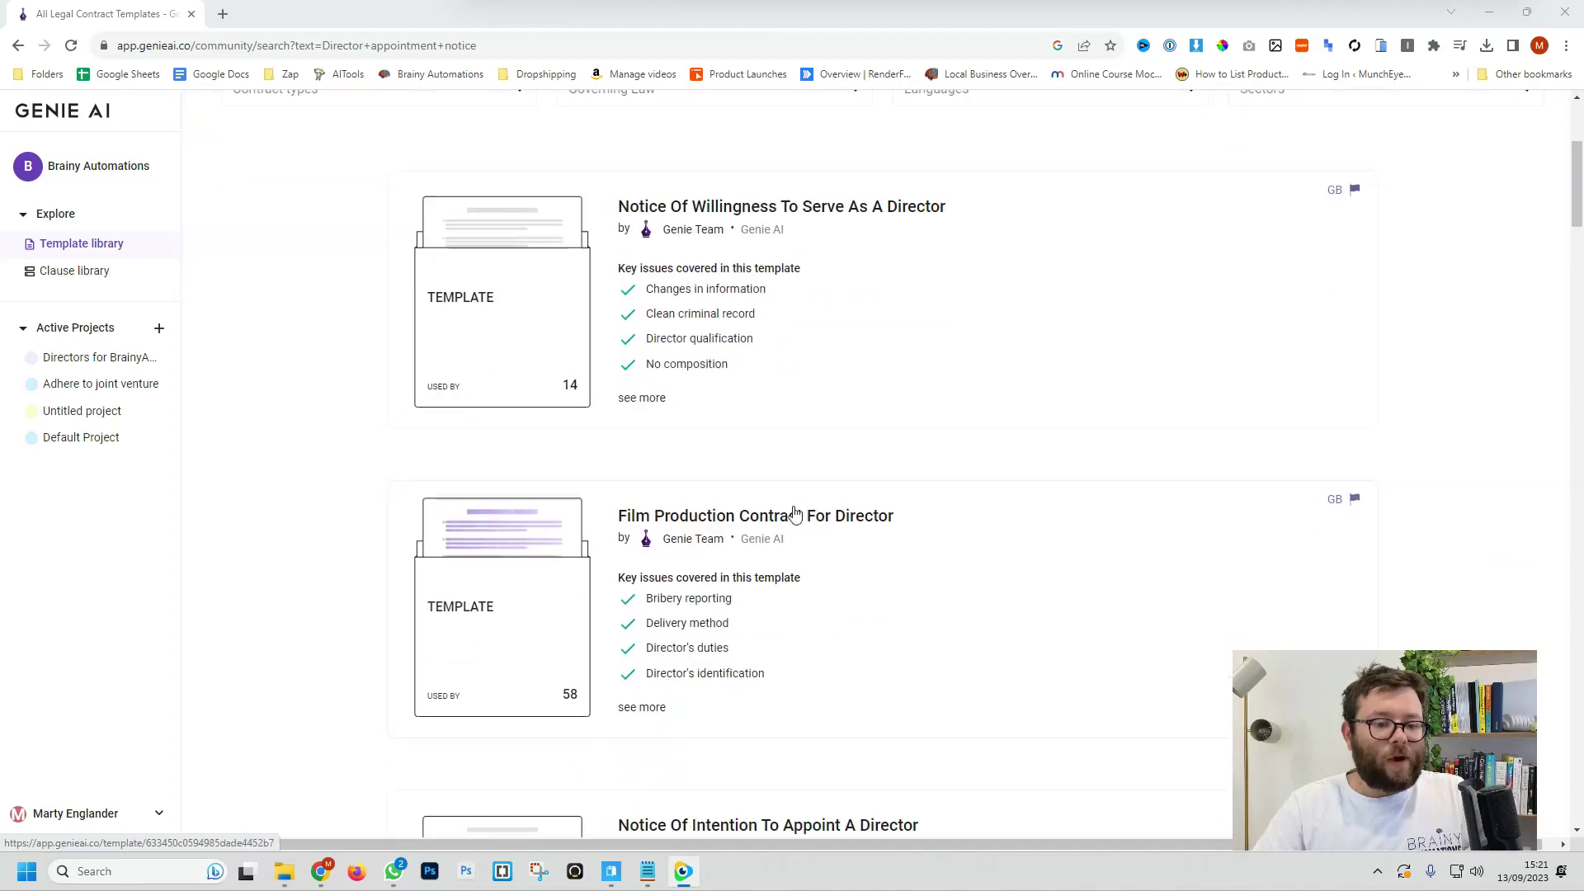
scroll(792, 515, up, 1)
- Open the Notice Of Willingness To Serve As A Director template and add it to Directors for BrainyAutomations.com
click(830, 456)
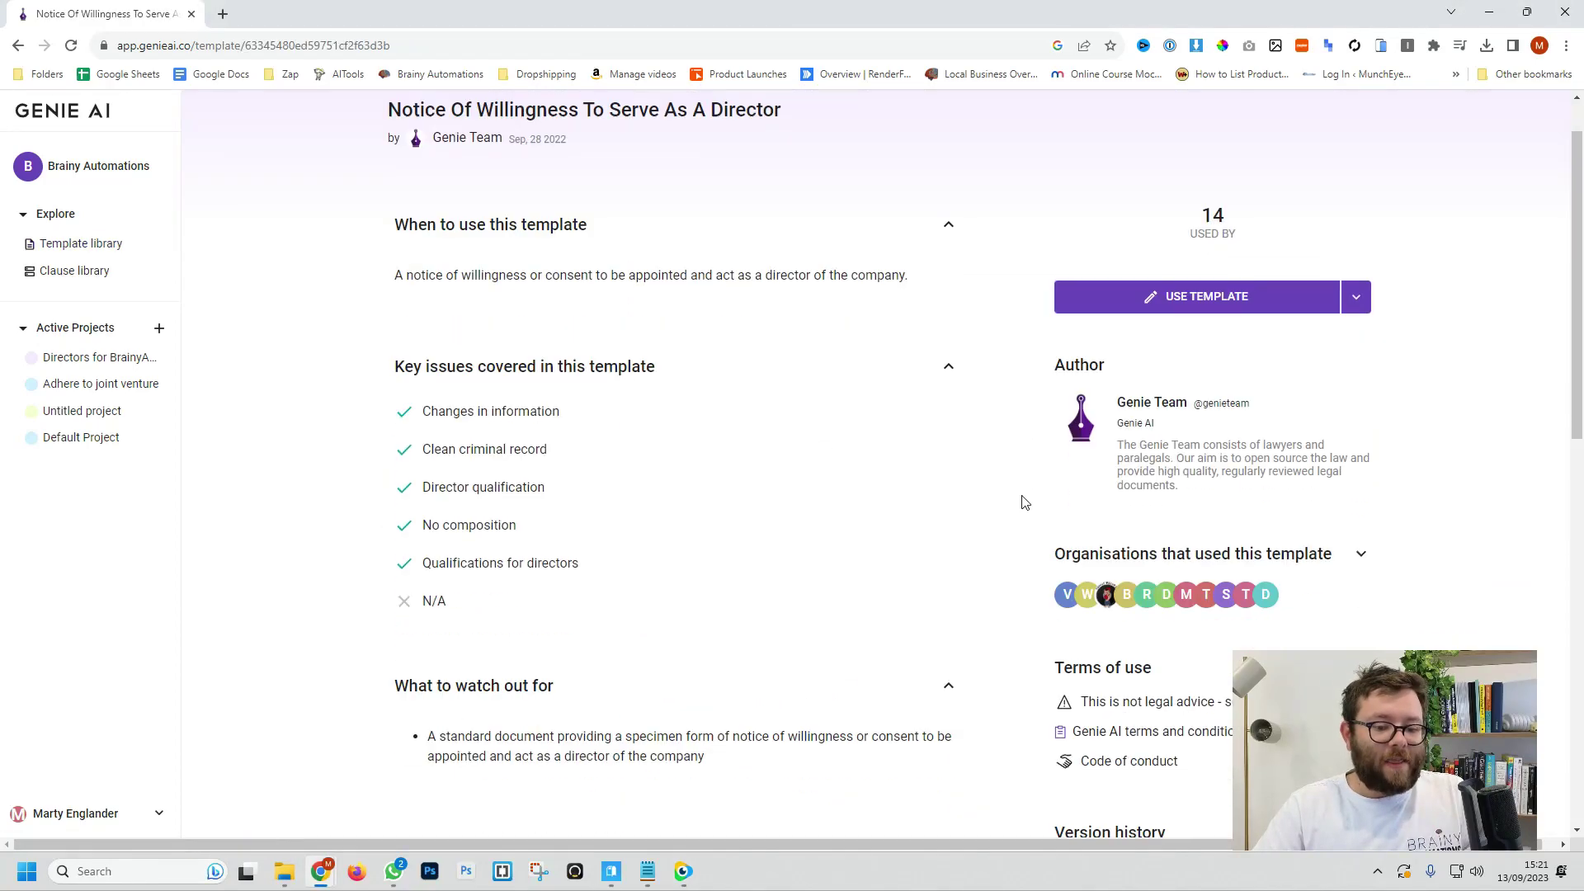
scroll(1021, 498, down, 4)
scroll(1023, 501, down, 6)
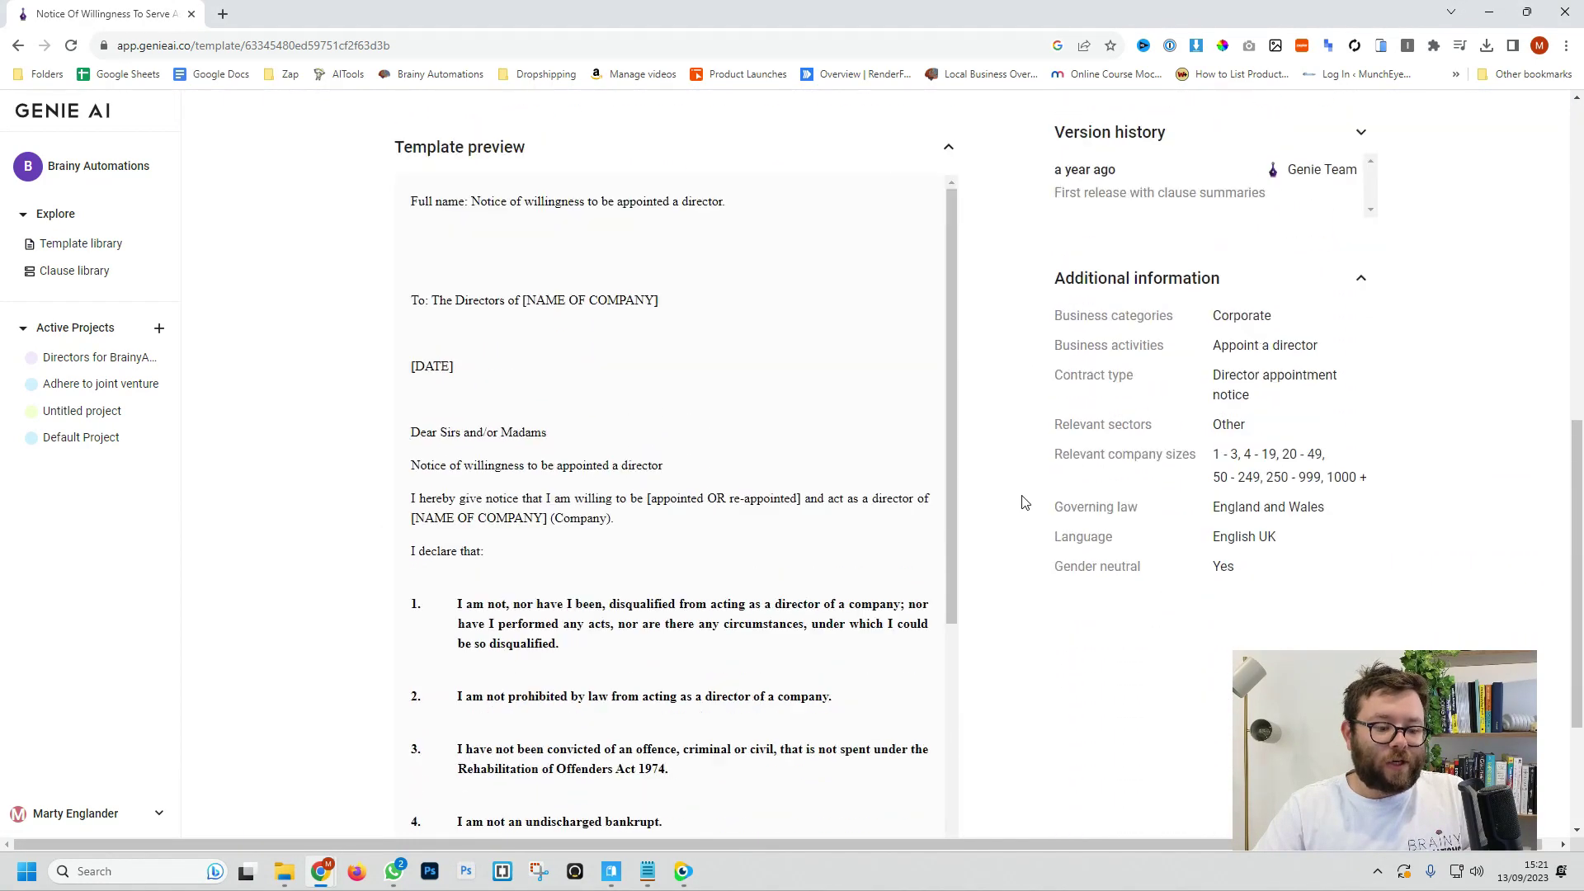
drag(948, 428, 947, 619)
scroll(1007, 596, down, 1)
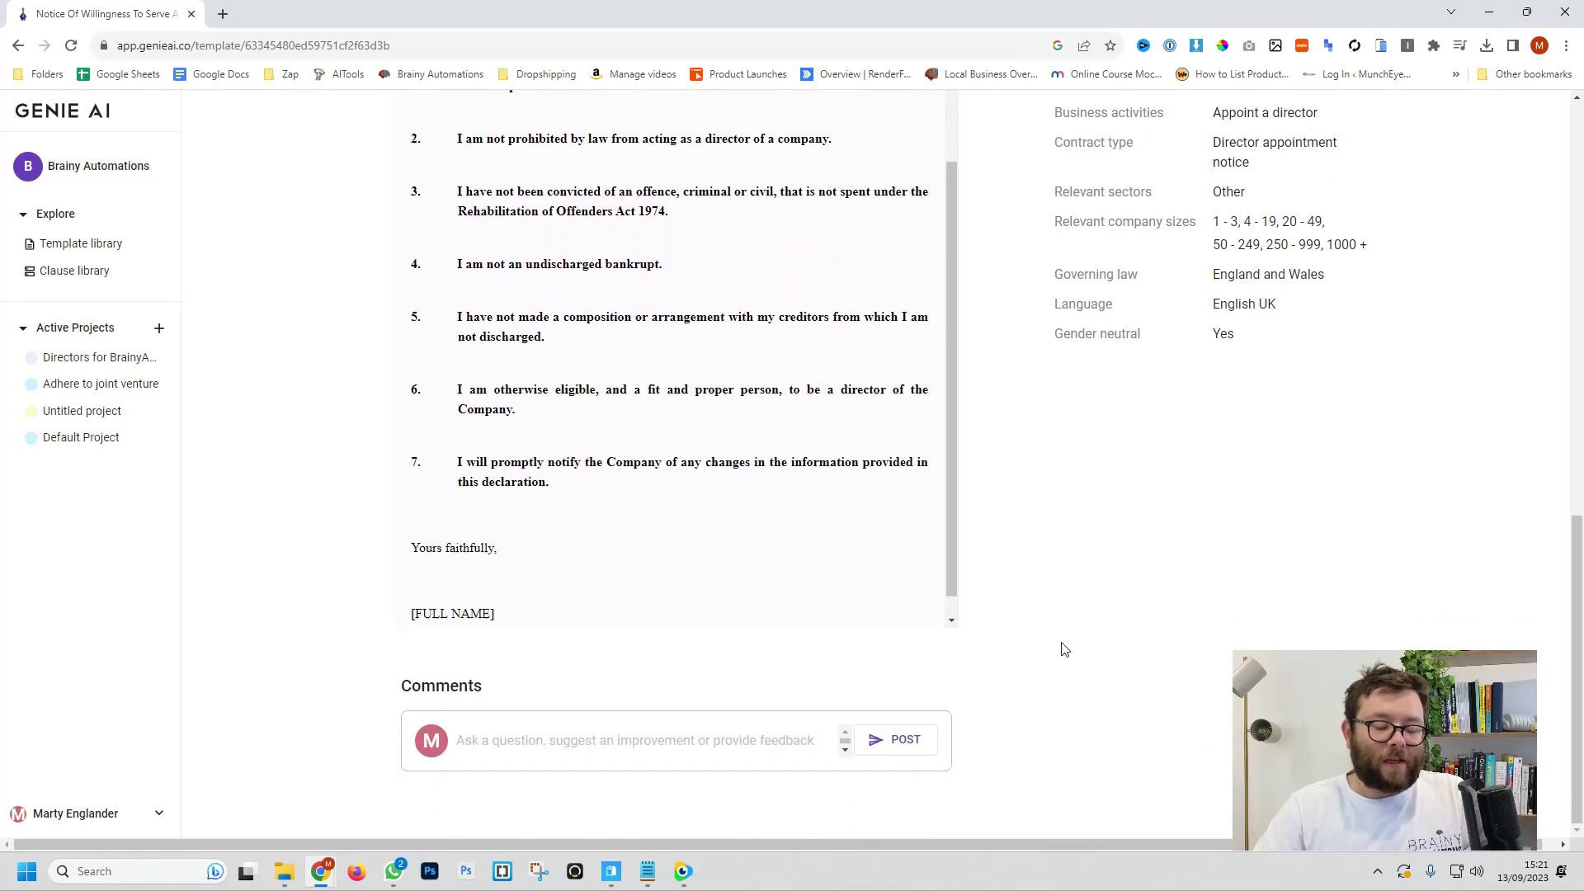
scroll(1065, 647, up, 10)
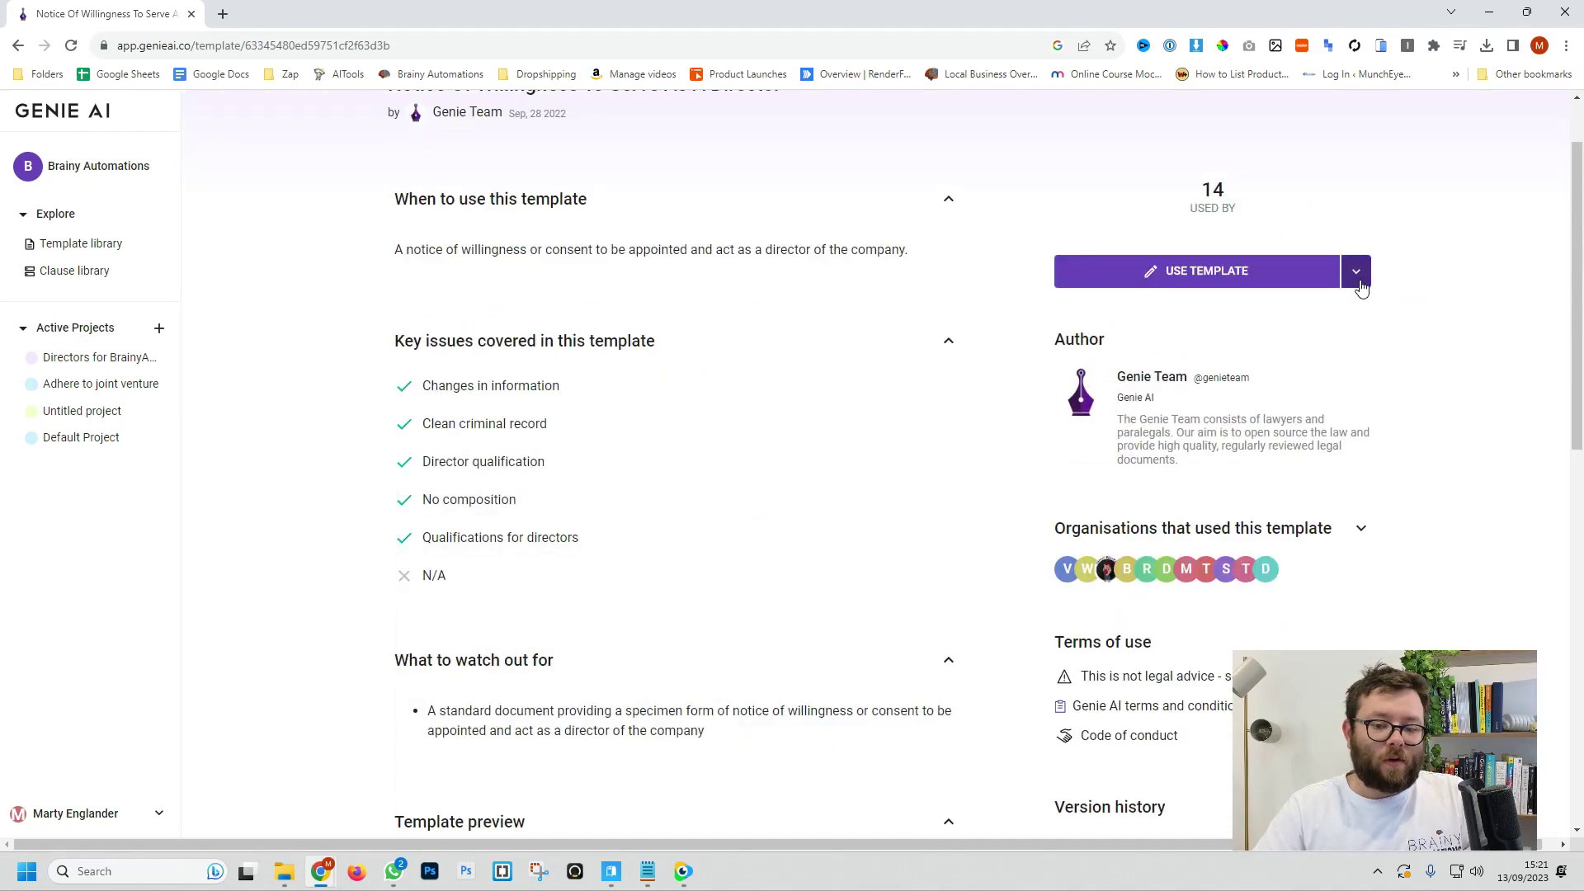
click(1358, 276)
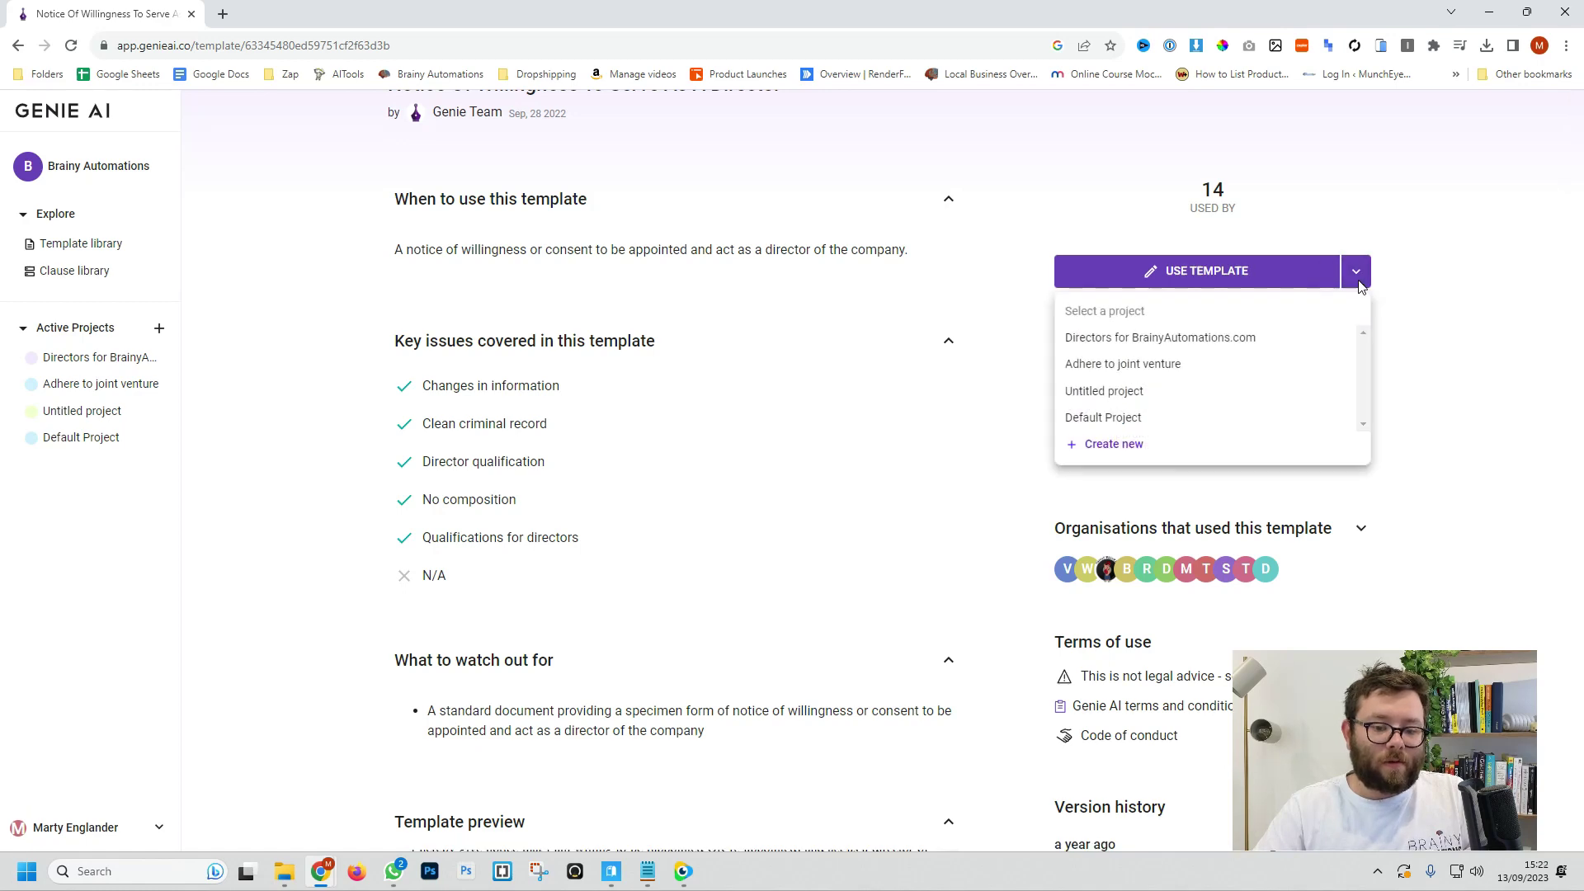
click(1171, 340)
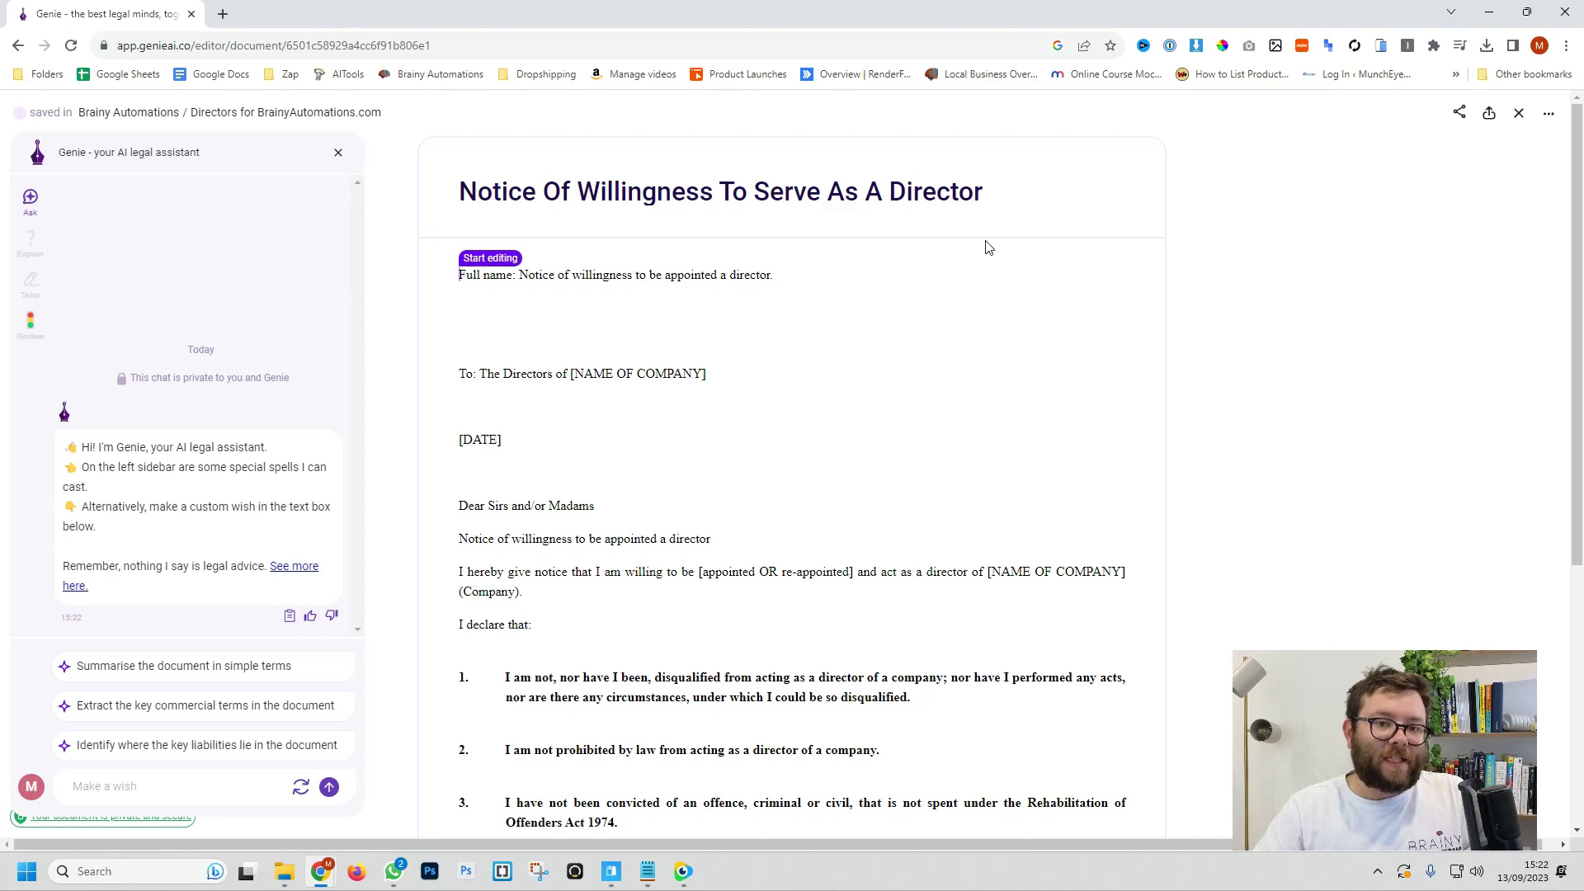
- Have the assistant summarise the notice, then 'simplify the text as if you were talking to a child.'
scroll(987, 247, down, 2)
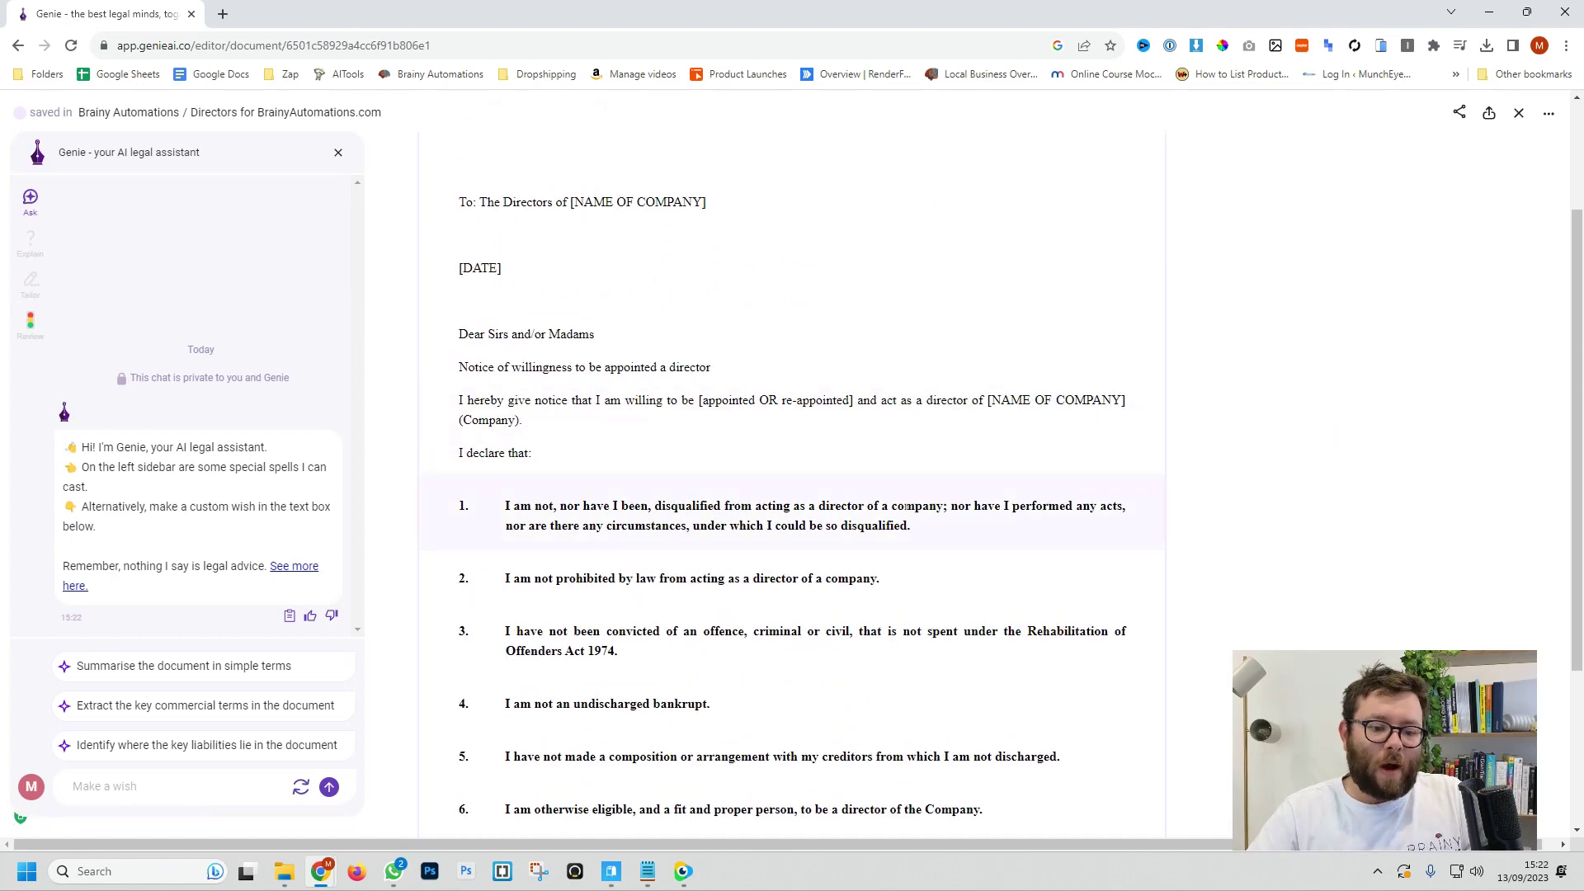
click(236, 777)
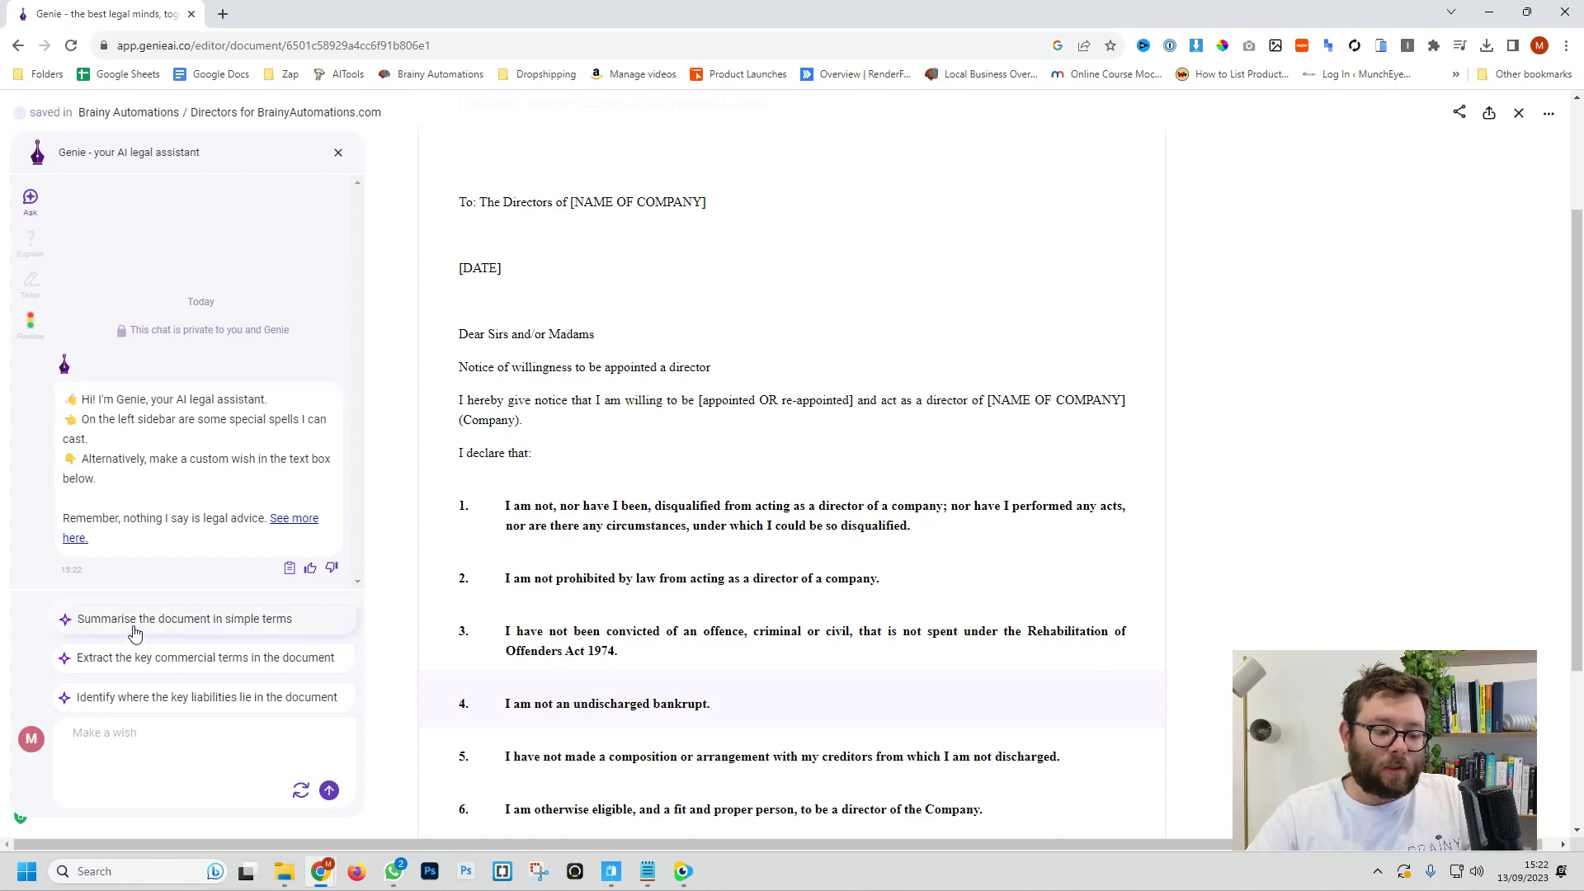
click(265, 665)
click(223, 673)
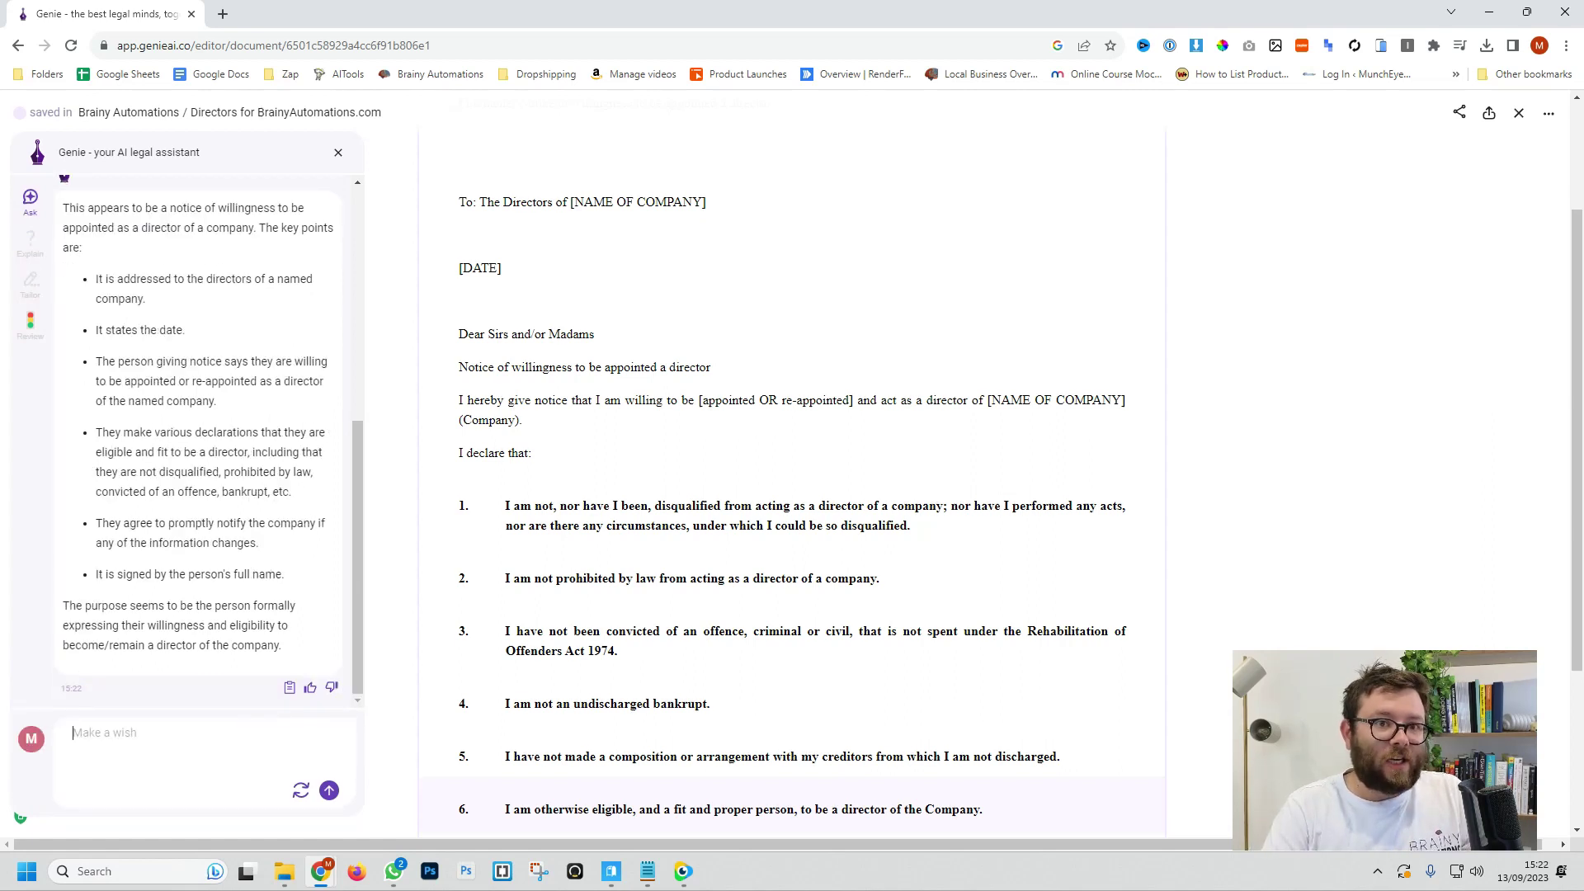
text(simplify the text as)
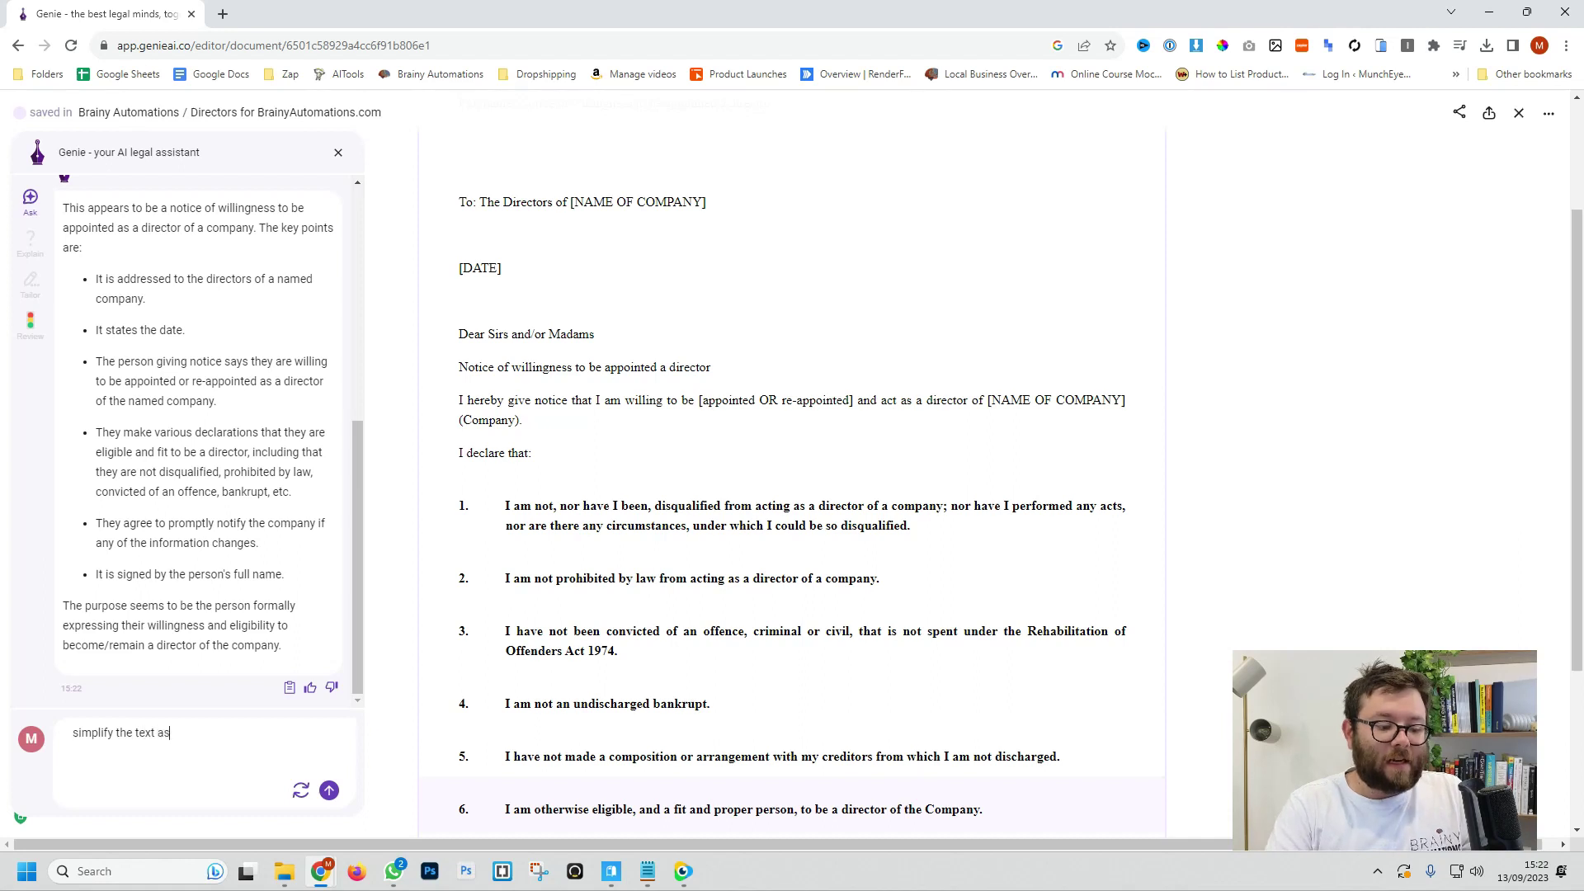
text( if you were talking to)
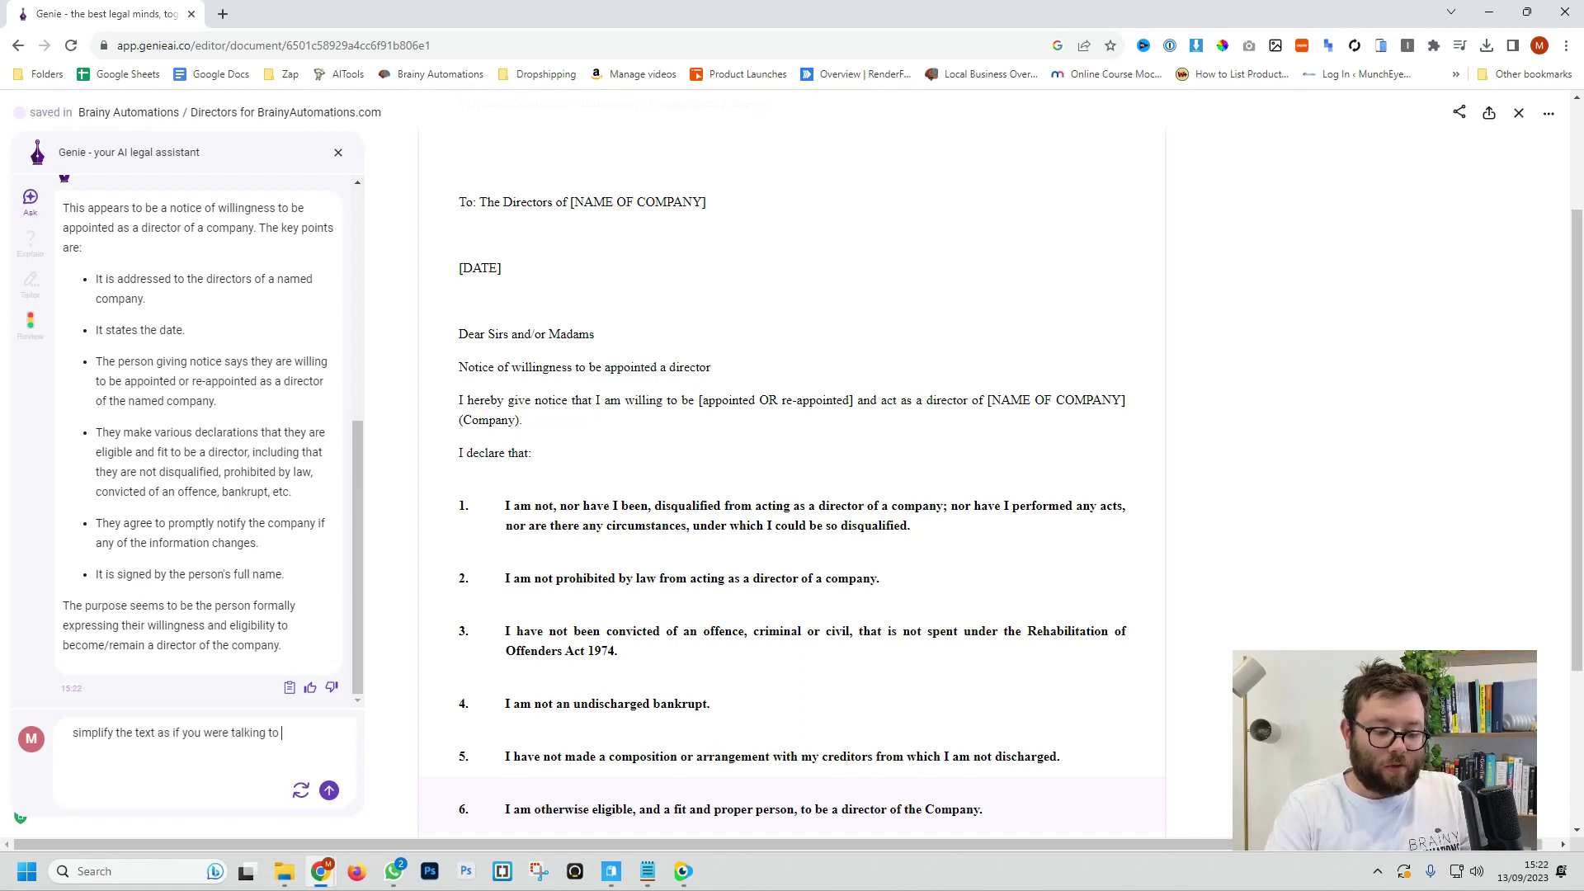
text( a child.)
key(Return)
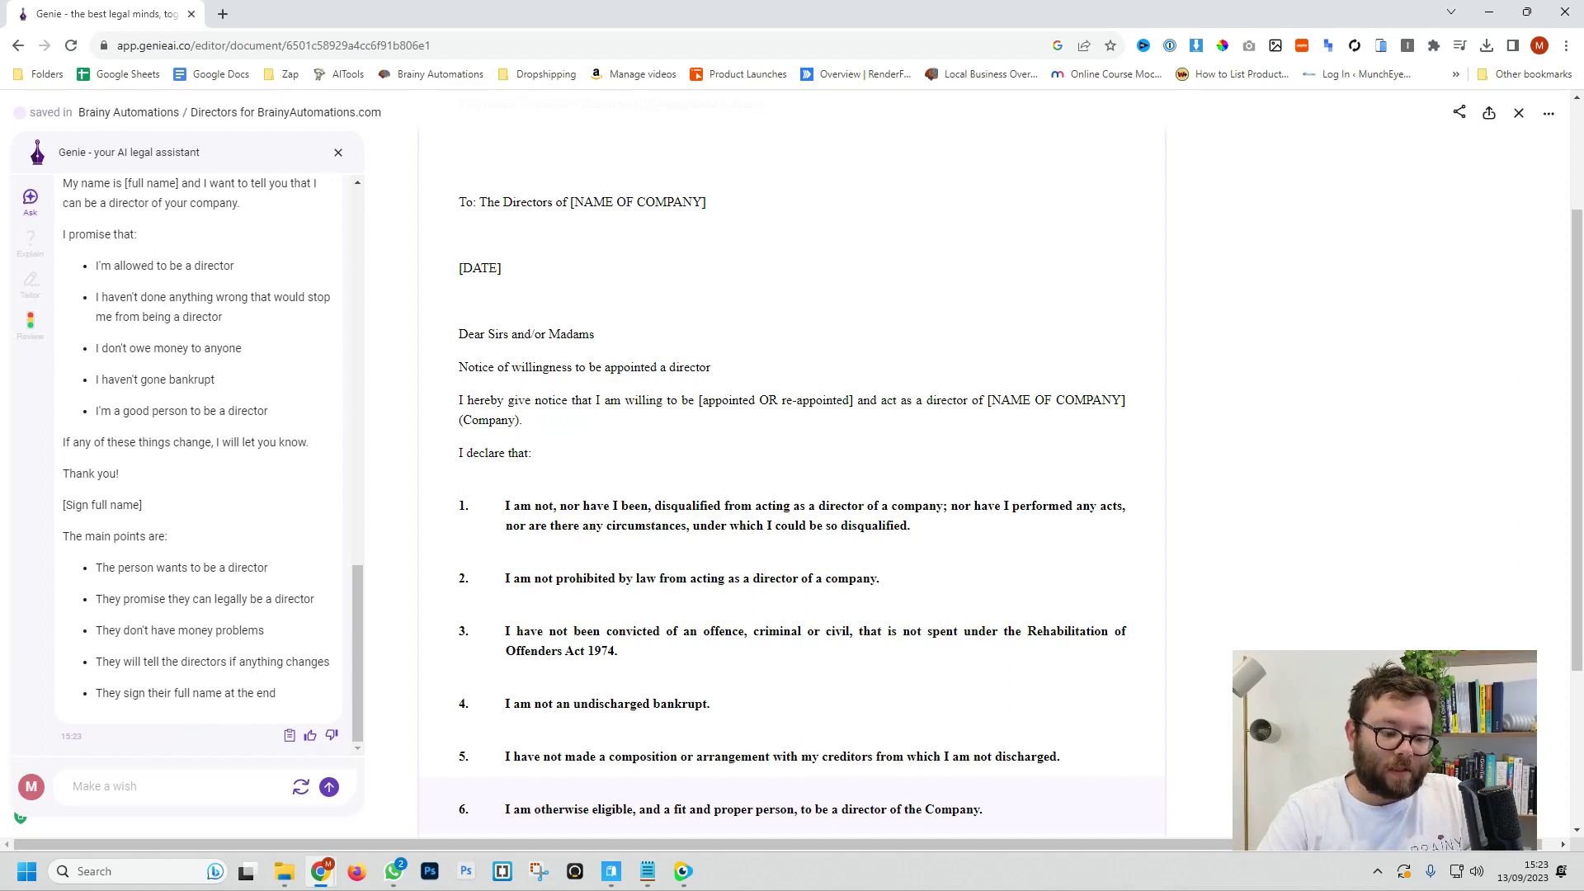
- Download the notice as a .docx, view it in Word, then go to the clause library
click(1461, 116)
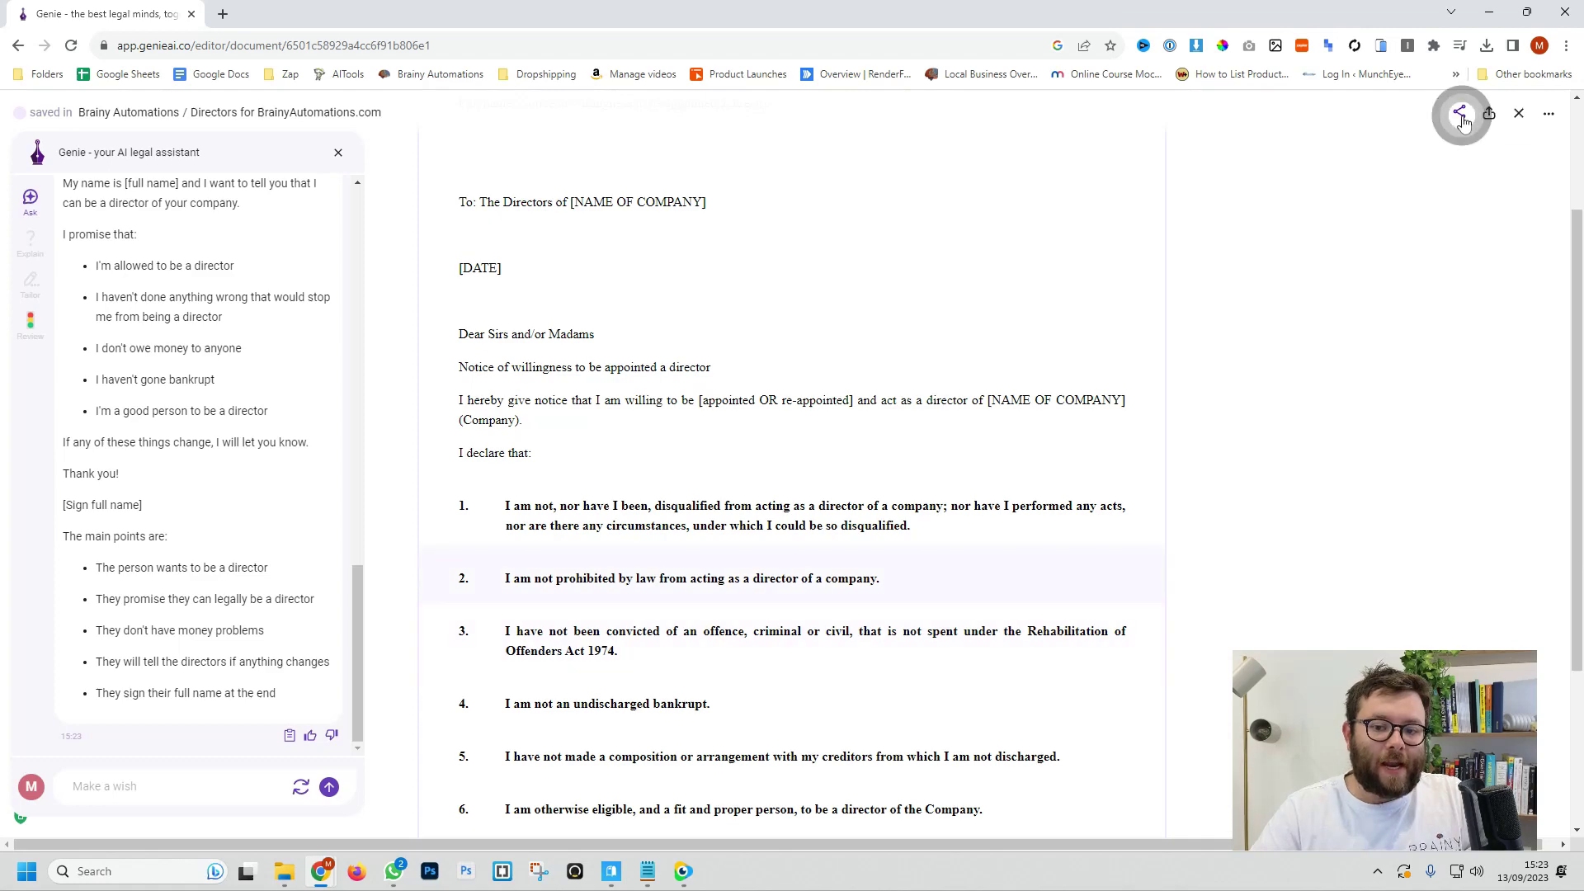
click(1489, 113)
click(1490, 136)
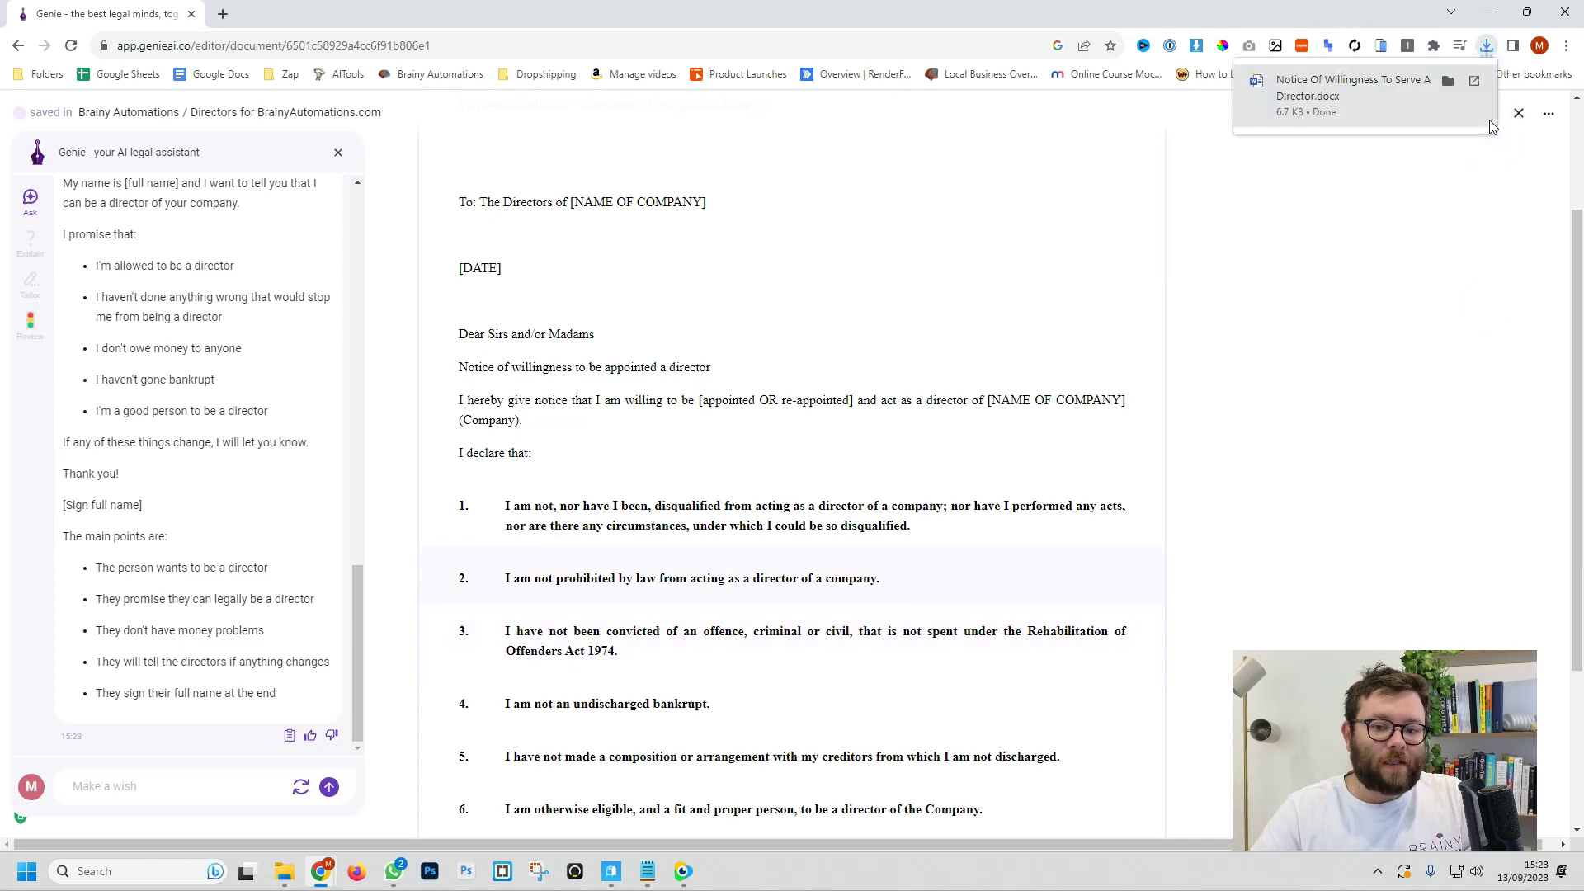
click(1389, 122)
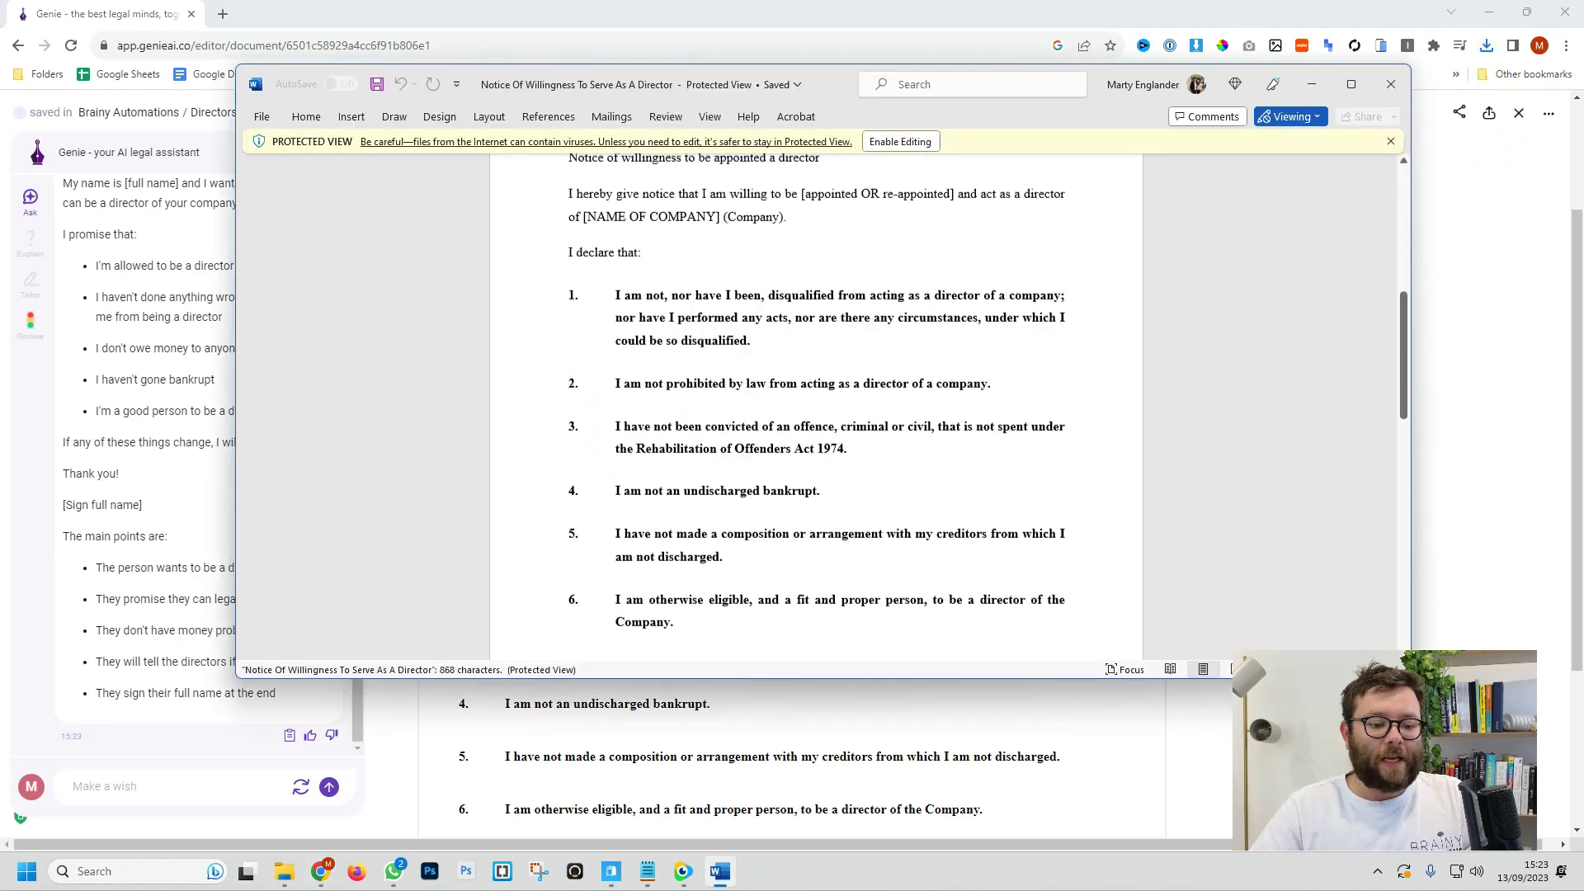
click(1391, 84)
click(1544, 114)
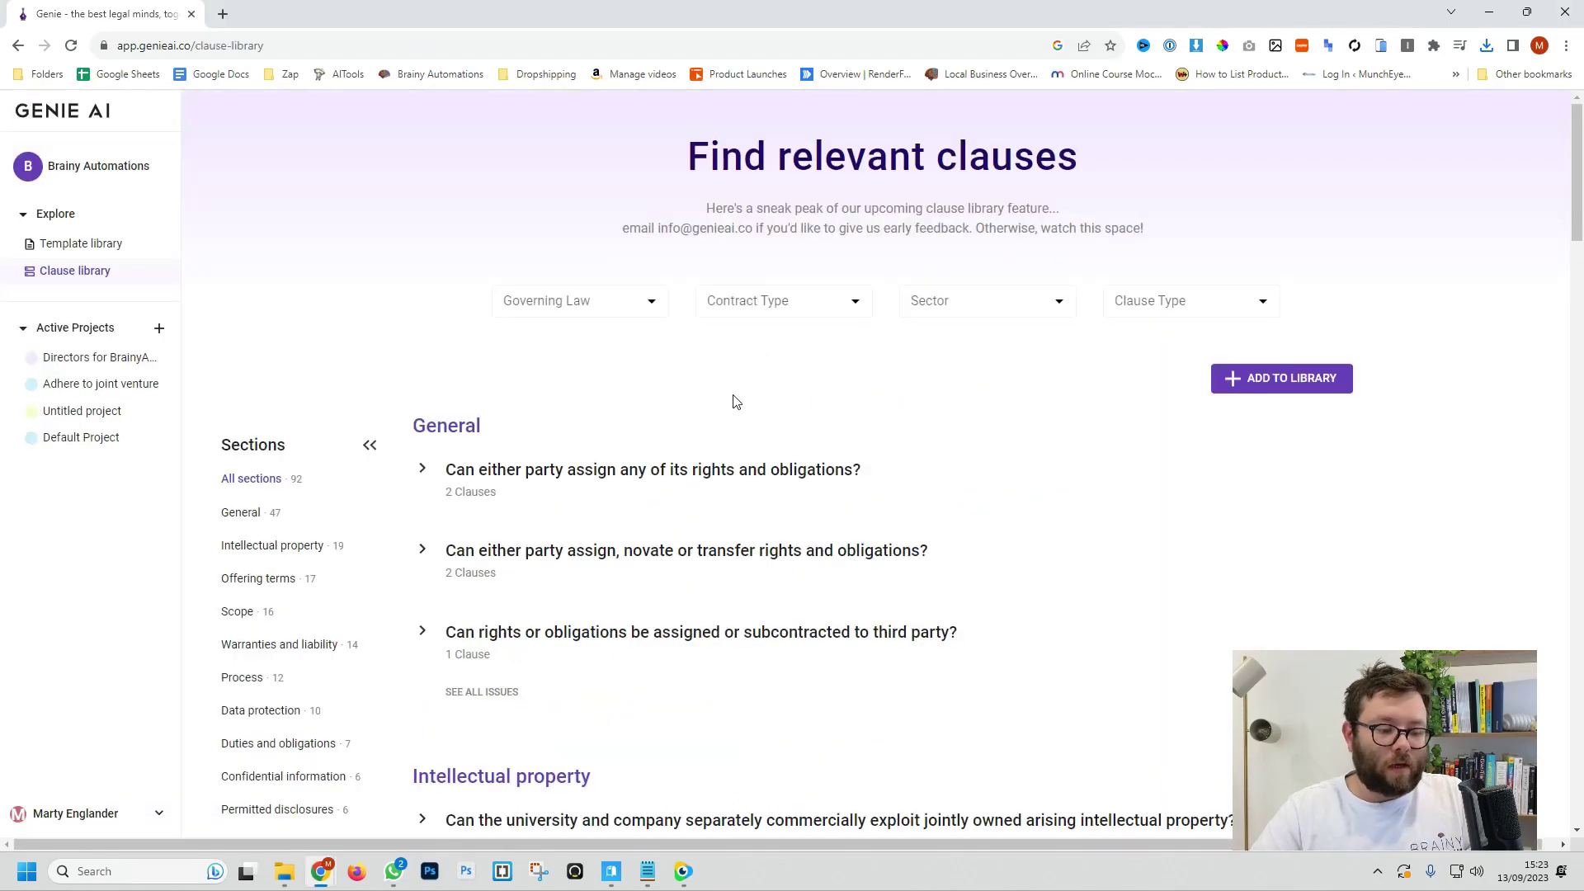
- In the Intellectual property section, copy the clause on separately exploiting Arising Intellectual Property
scroll(736, 401, down, 2)
click(497, 318)
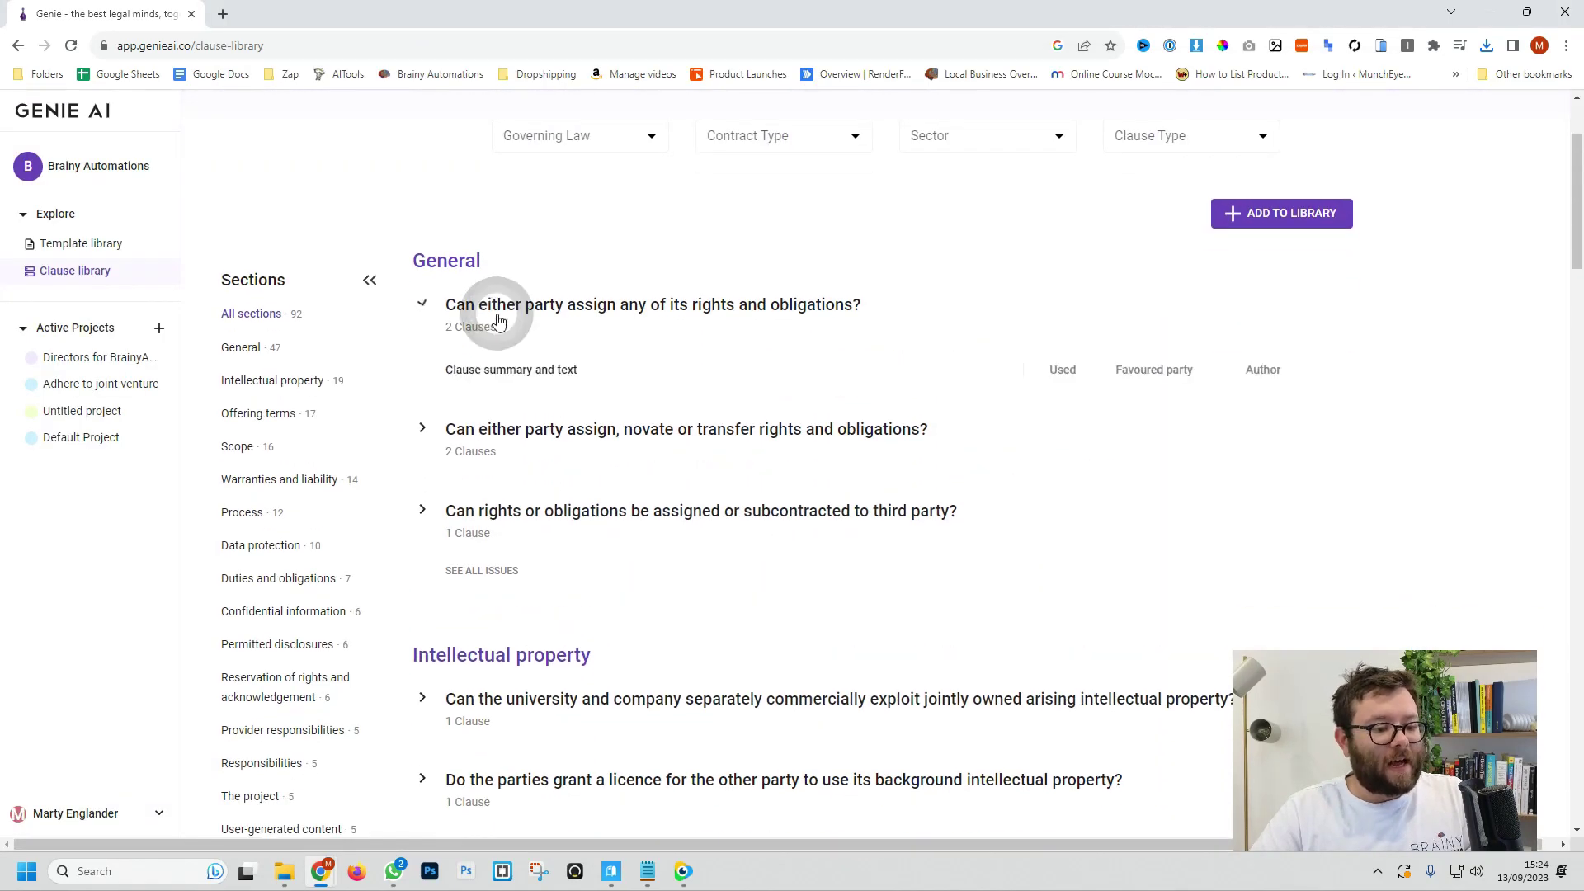
scroll(657, 353, down, 2)
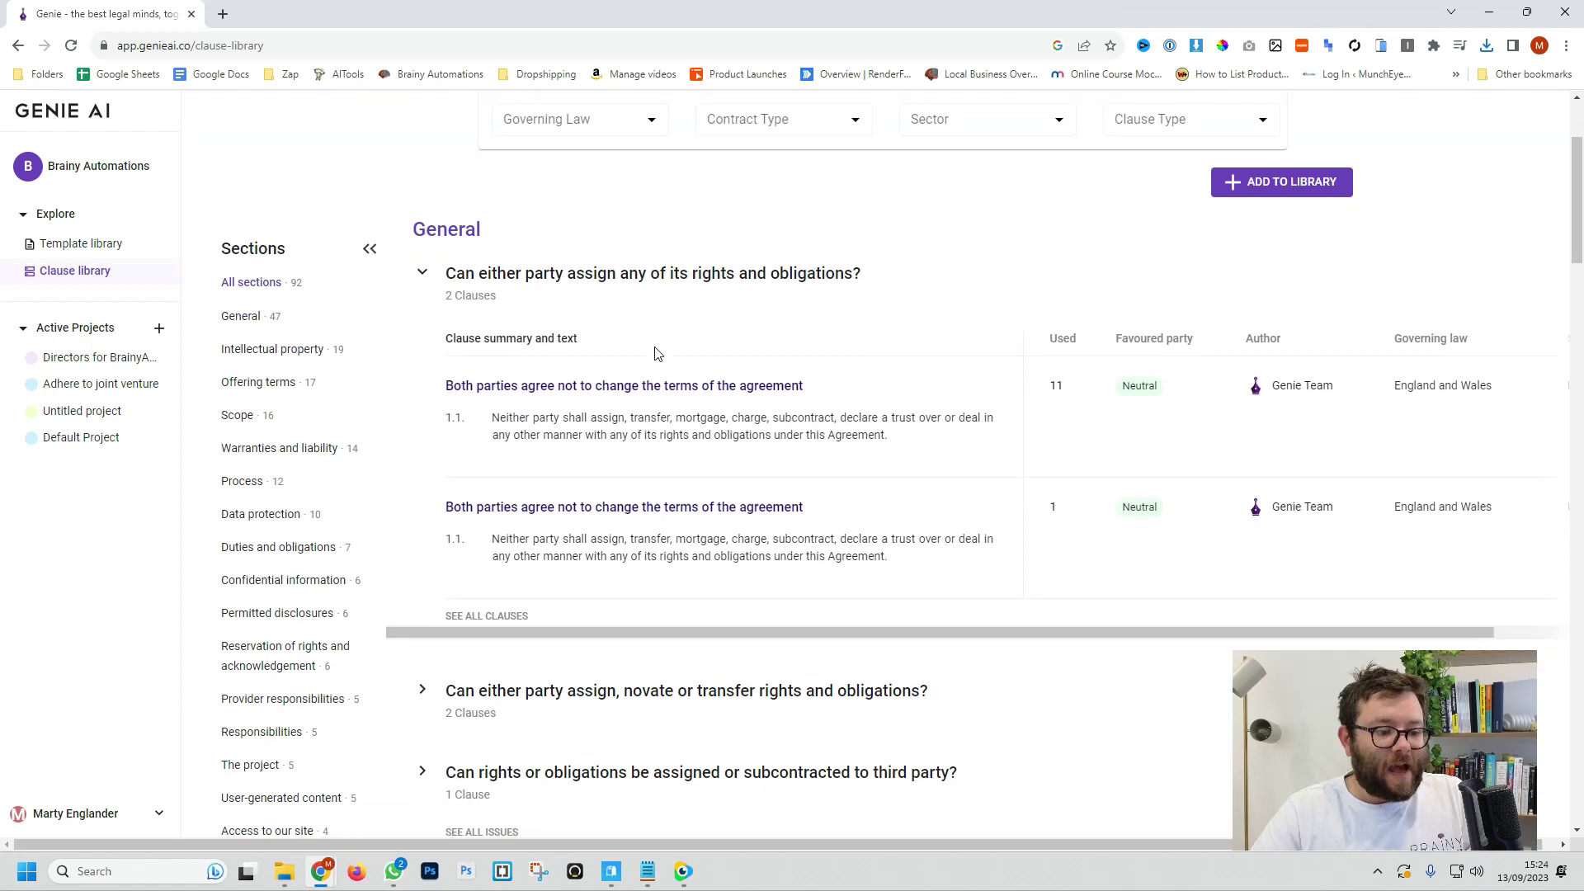
scroll(658, 353, up, 4)
click(247, 395)
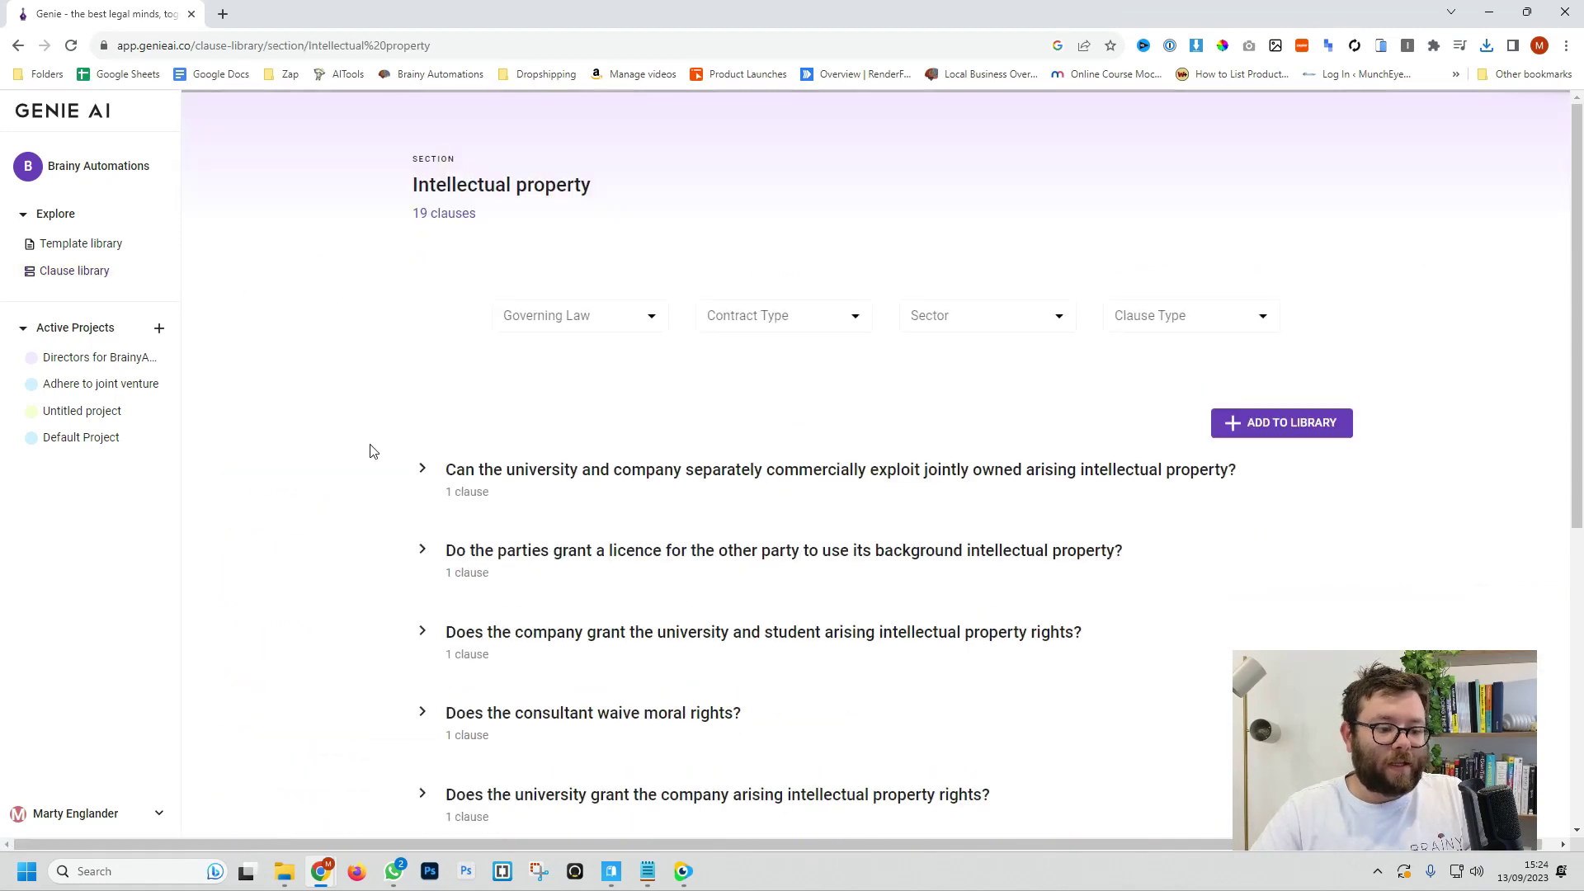
scroll(518, 453, down, 2)
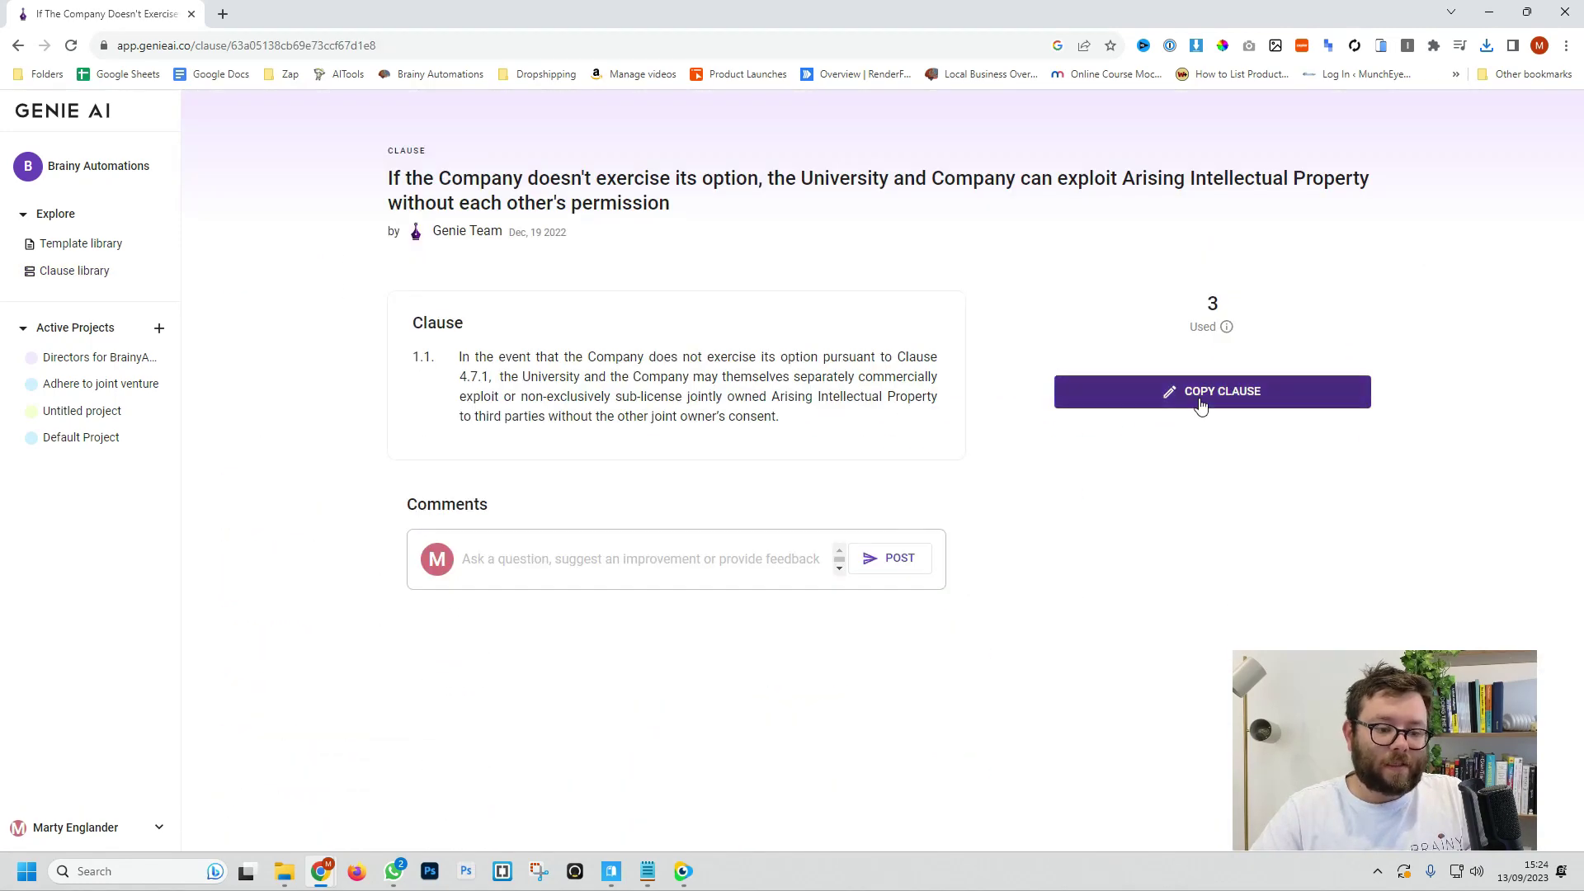
click(1201, 404)
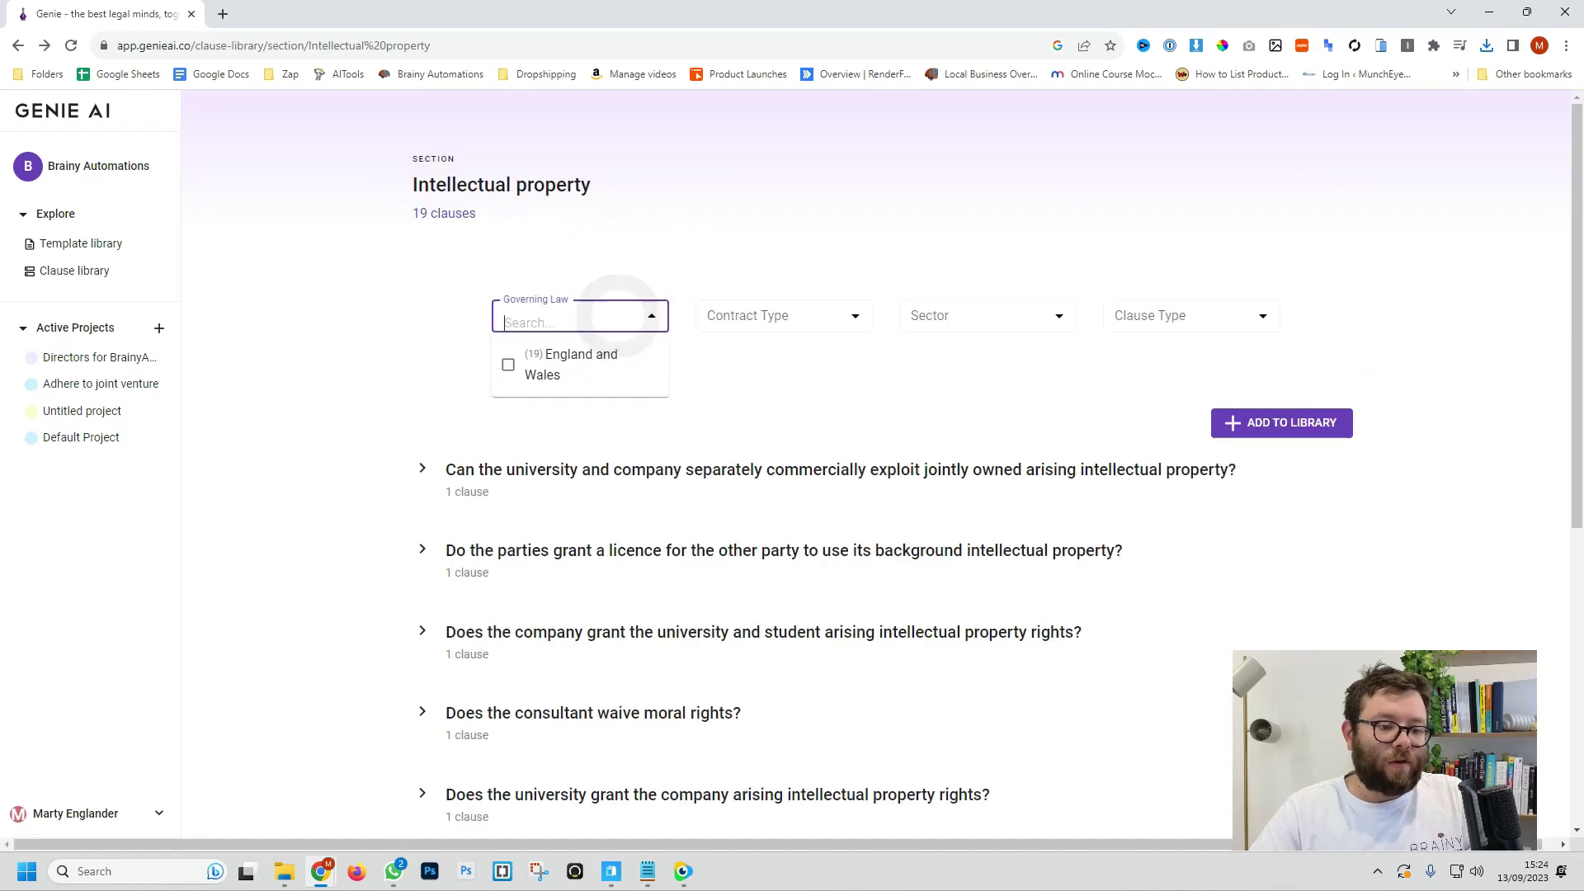
click(771, 317)
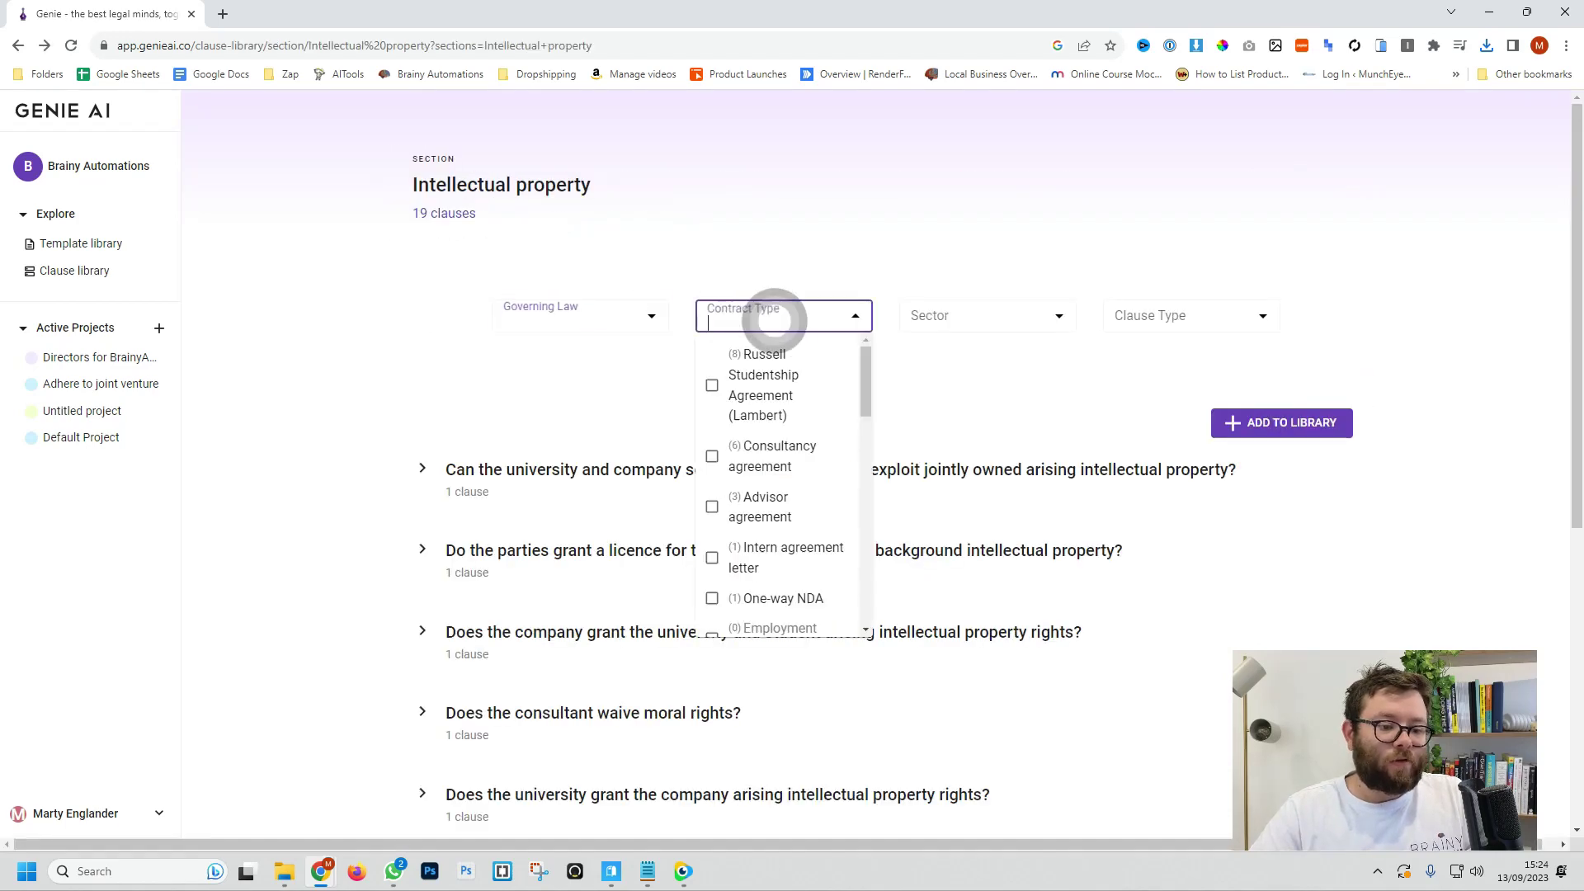